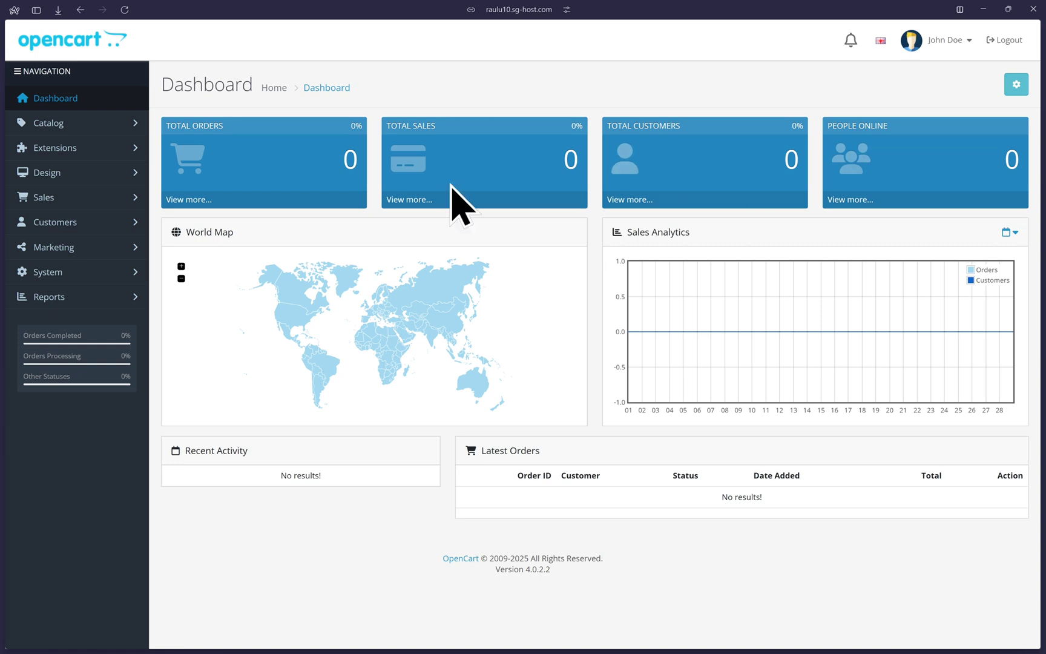
- Filter the Extensions list to Payments and download PayPal Checkout Integration from Recommended
click(66, 155)
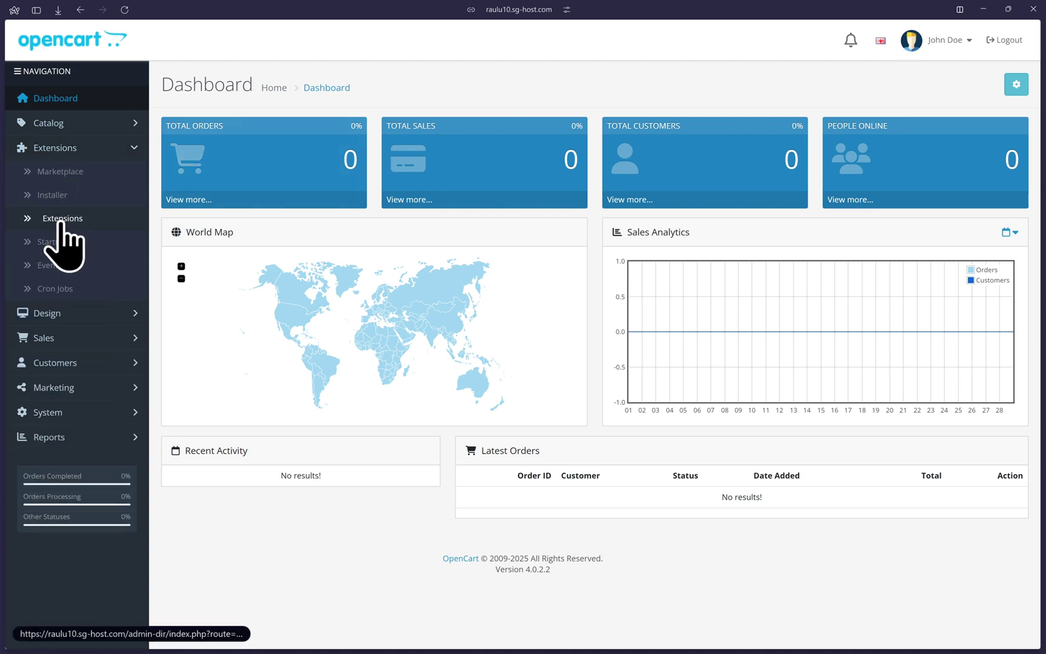
click(57, 218)
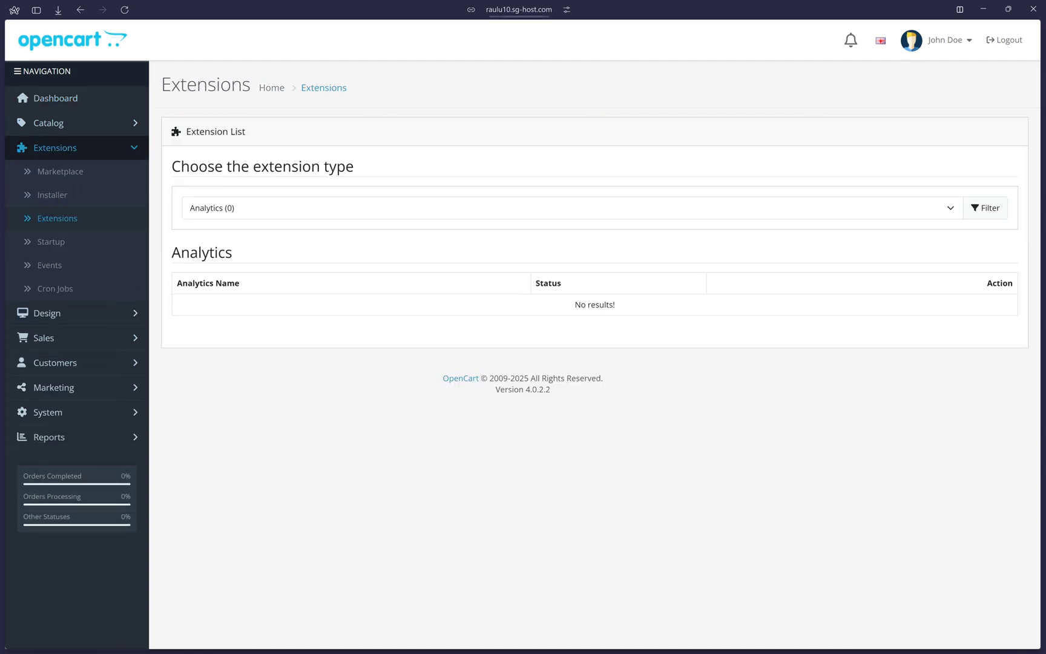
click(207, 209)
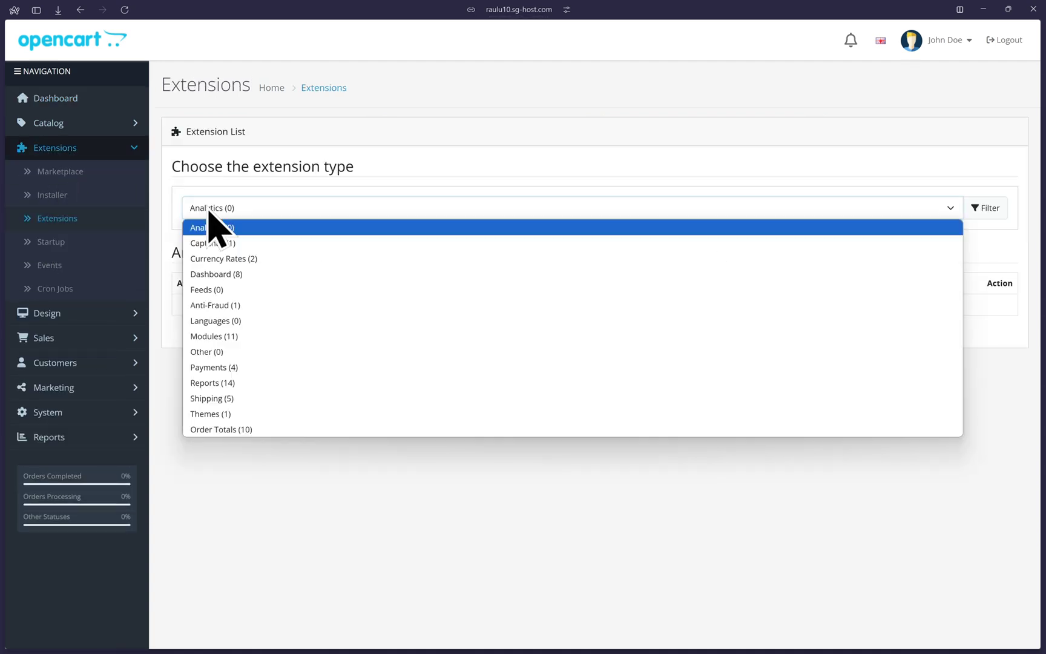
click(219, 366)
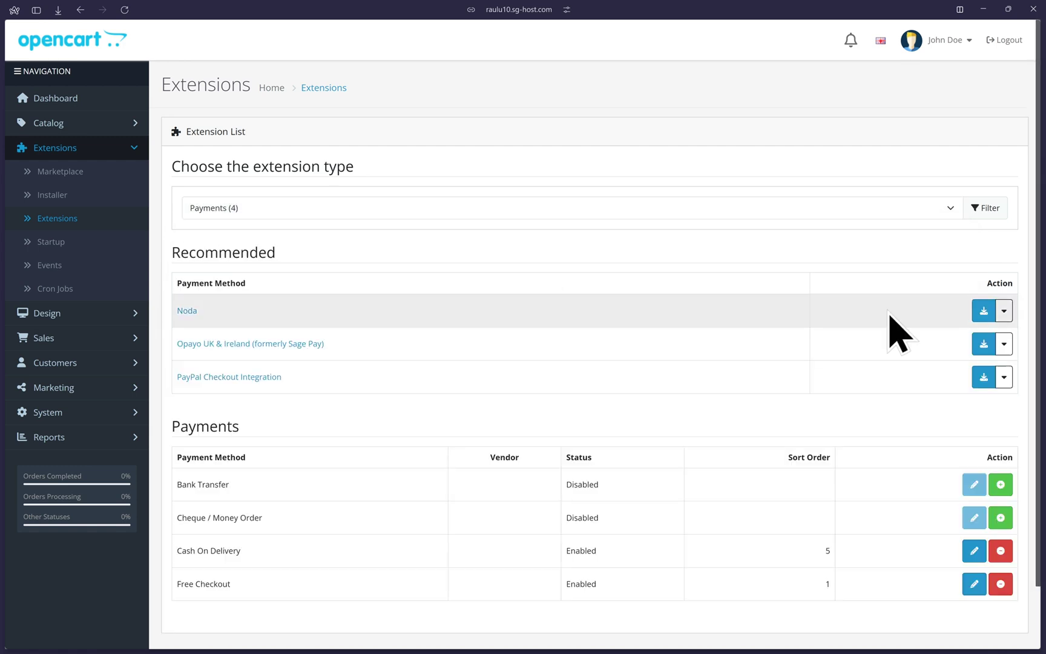
drag(273, 252, 173, 252)
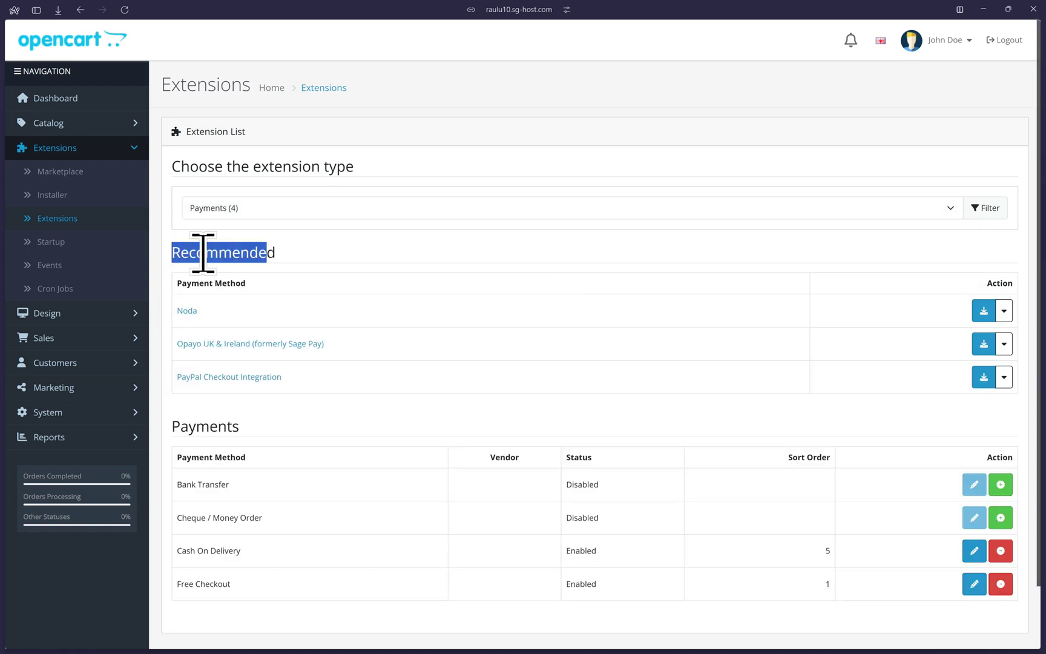
click(264, 252)
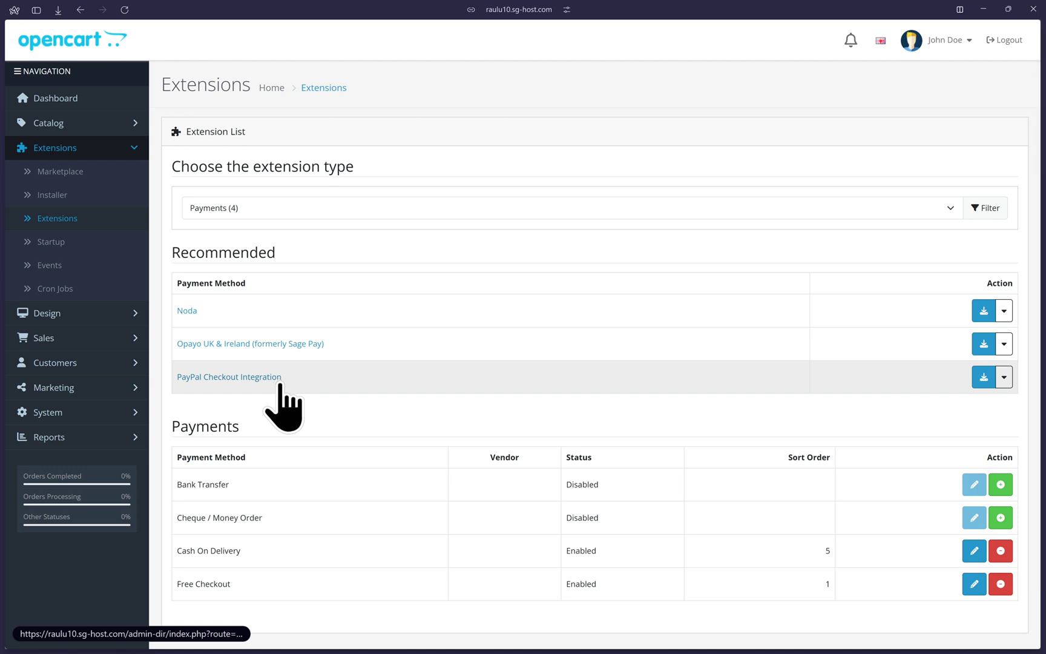
click(982, 378)
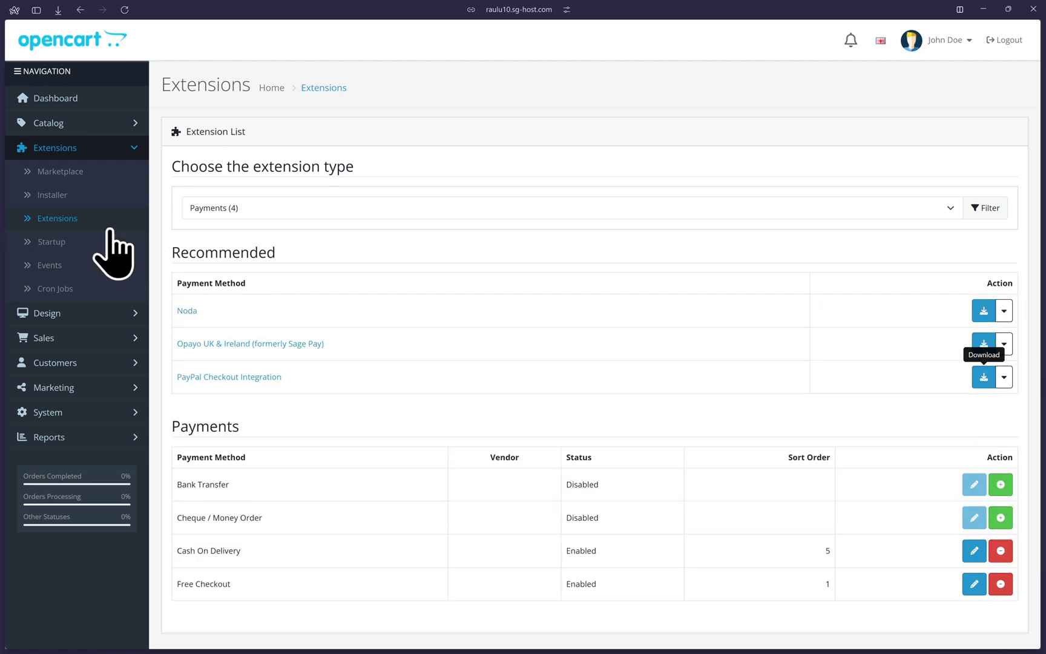
- Install PayPal Checkout Integration from the Payments extension list and open its Edit settings page
click(76, 221)
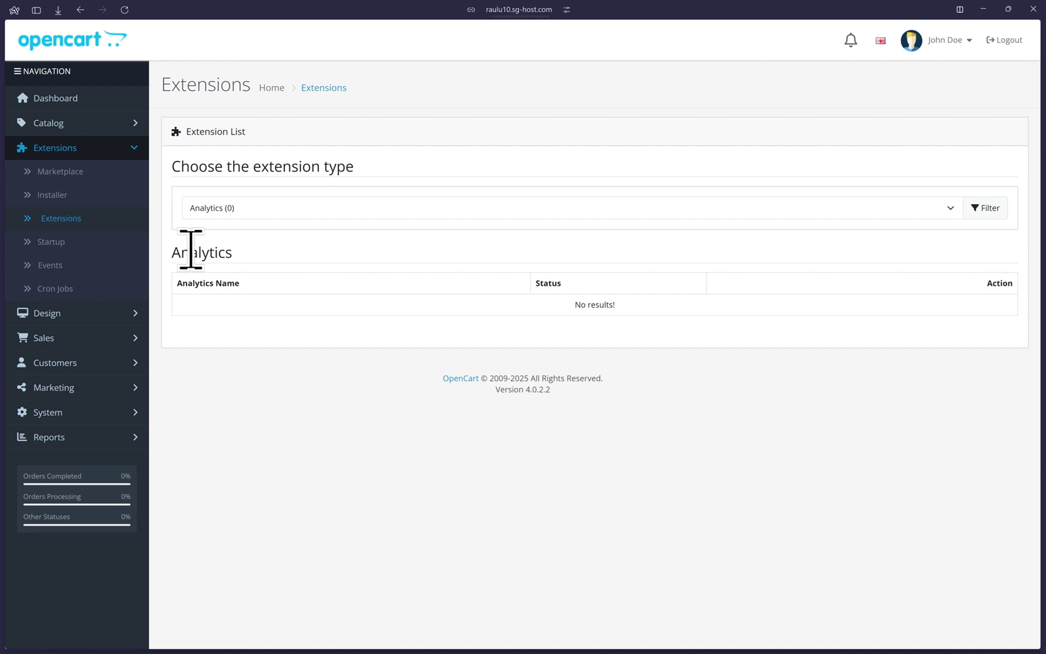
click(245, 212)
click(230, 367)
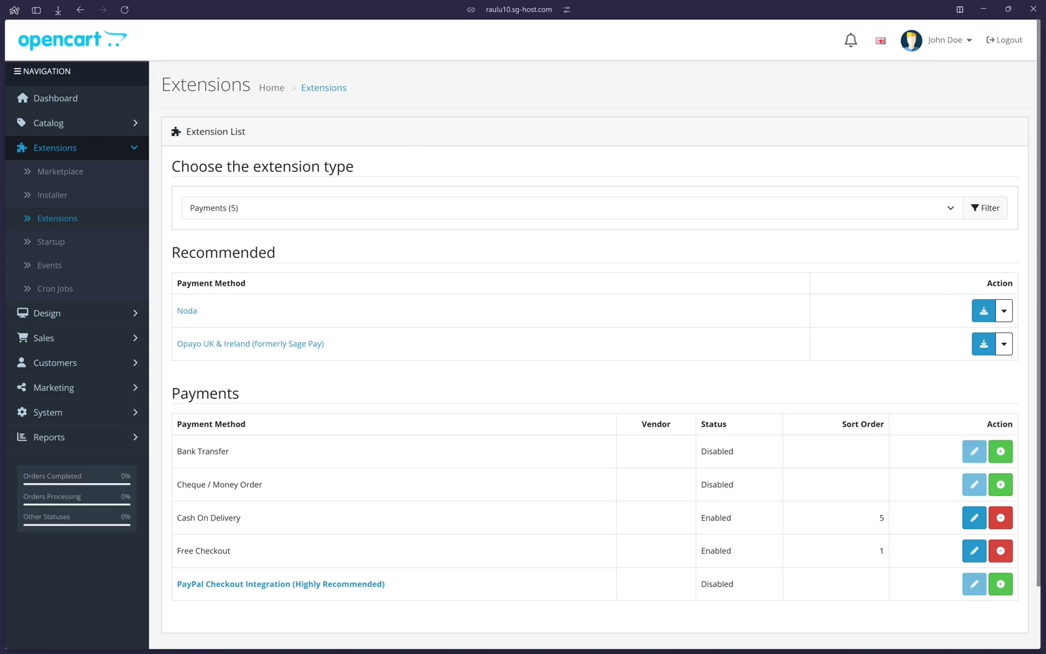
scroll(261, 420, down, 2)
drag(180, 324, 247, 327)
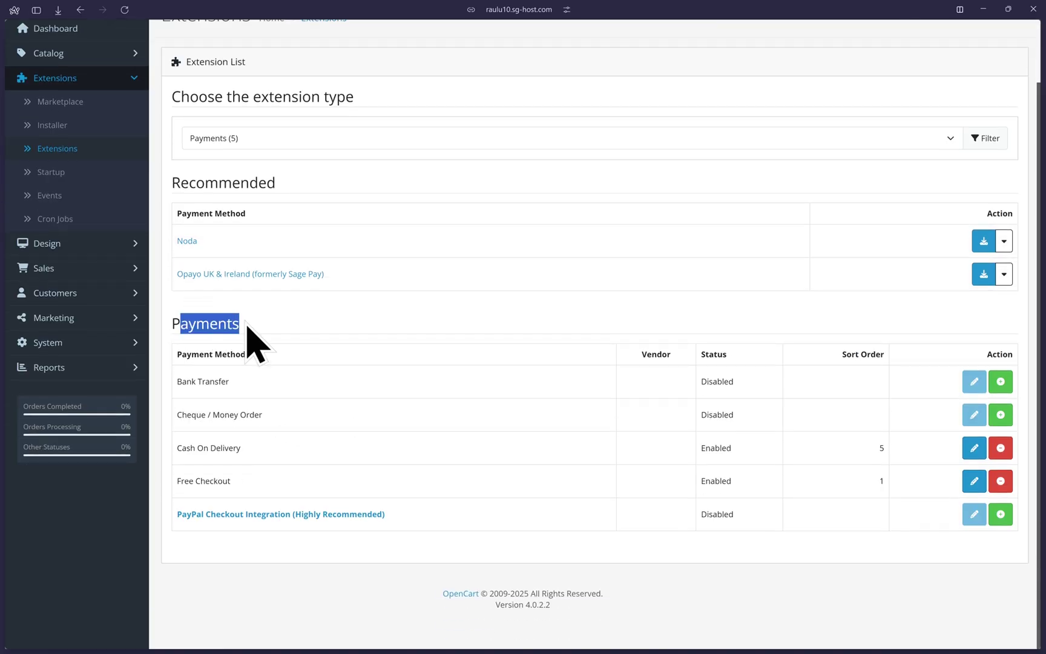
click(218, 320)
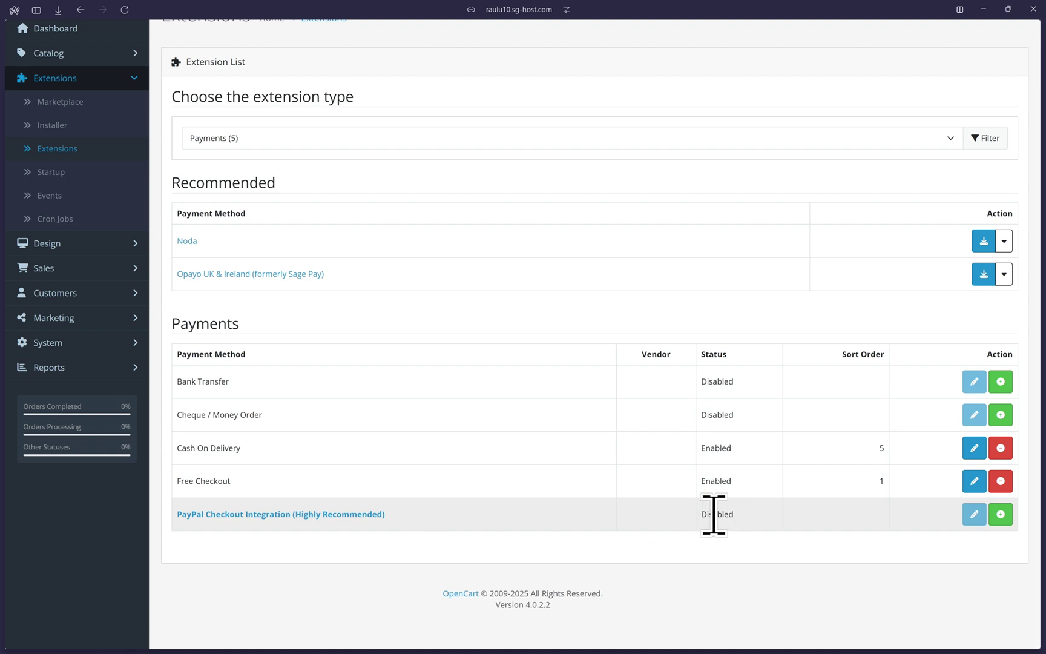
click(1004, 523)
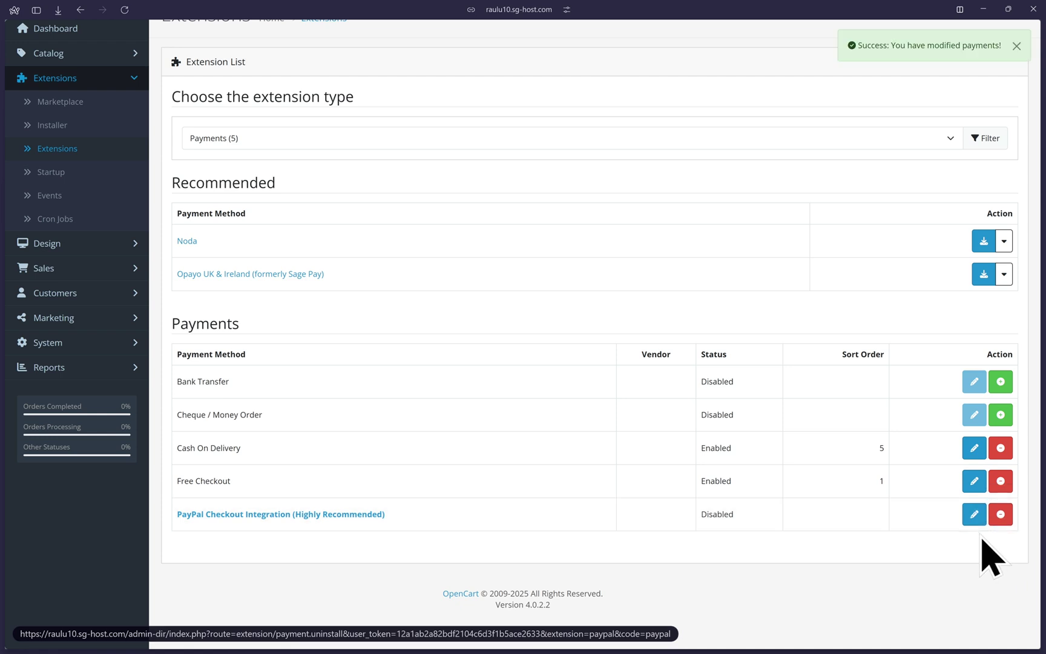
click(974, 514)
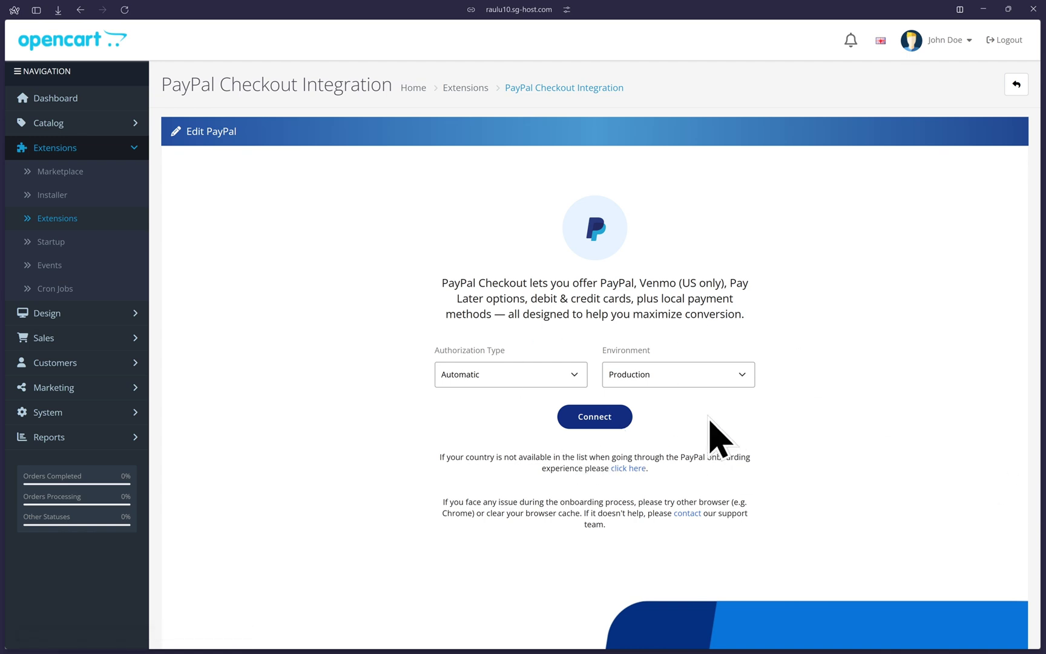
- Keep Authorization Type on Automatic and change the Environment to Sandbox
click(498, 373)
click(497, 372)
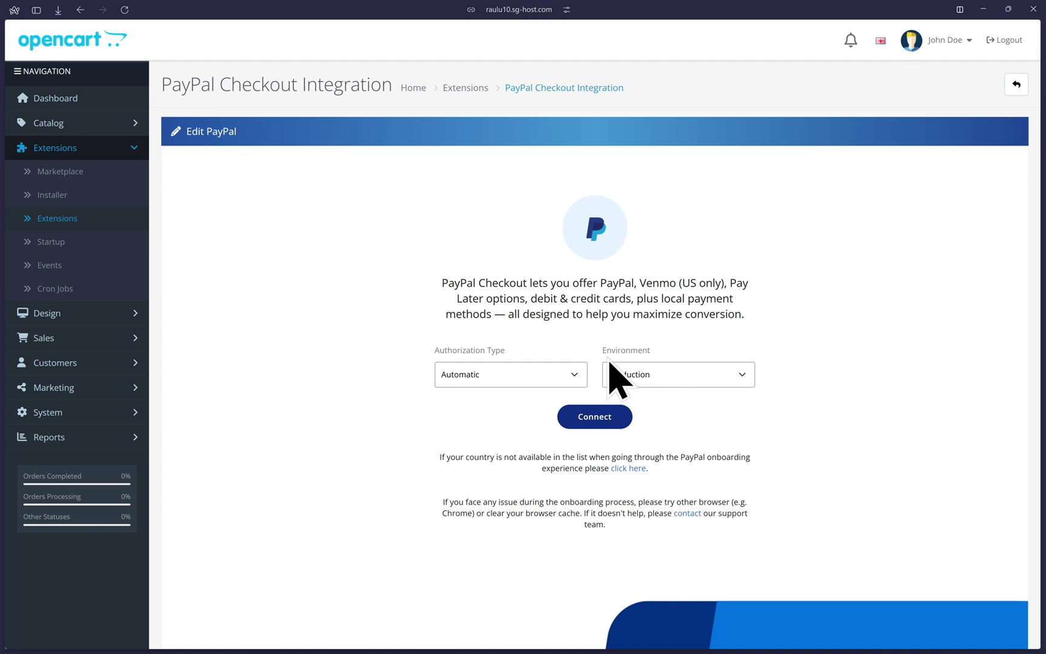
click(624, 377)
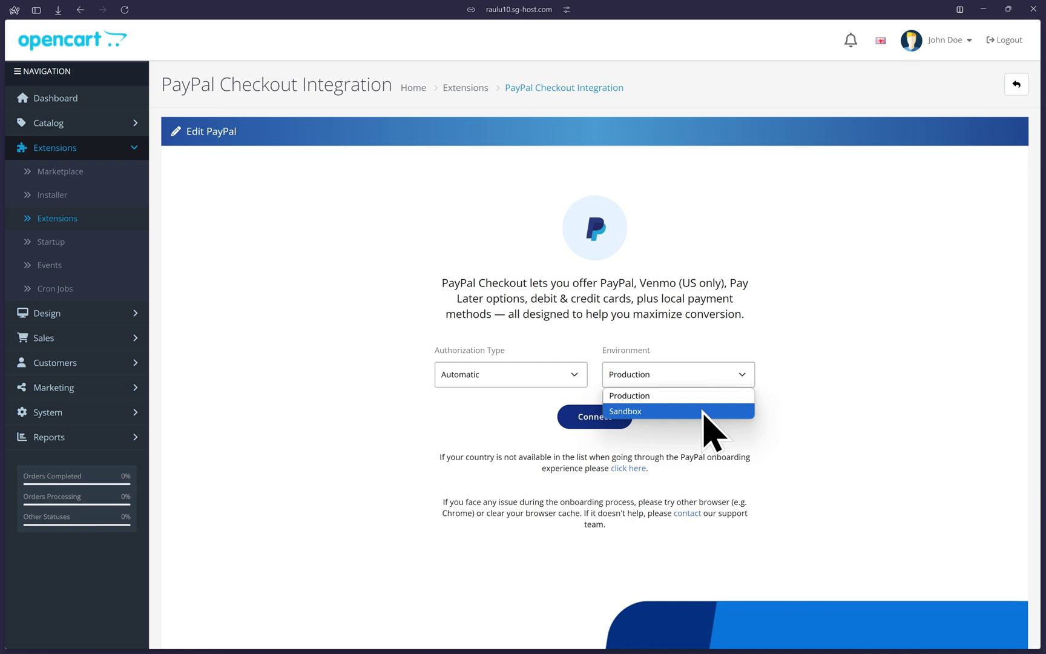
click(703, 411)
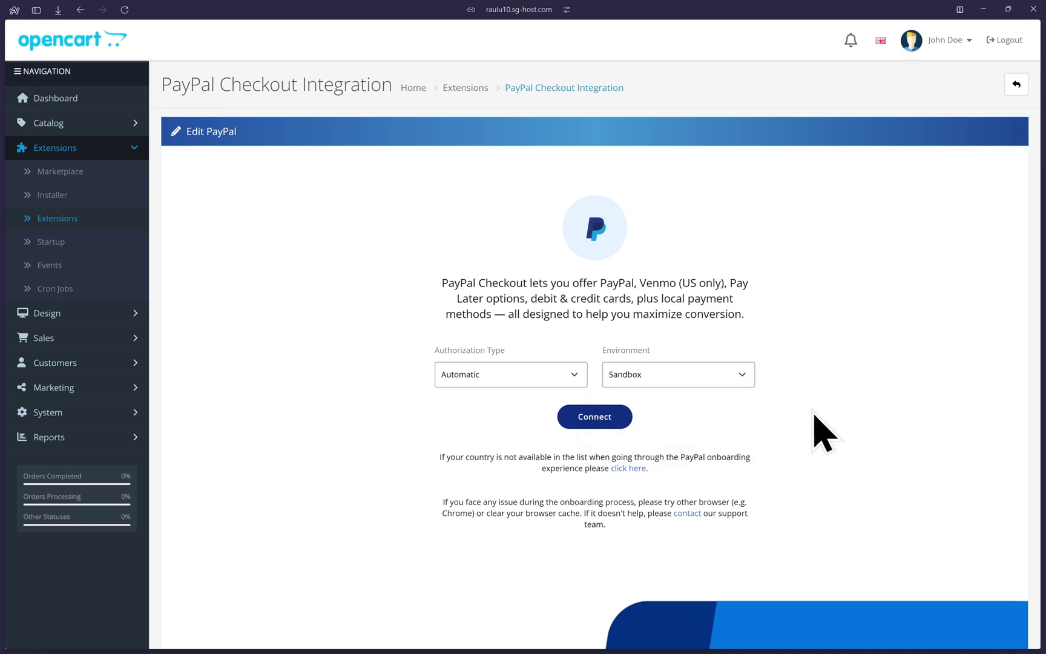
- Connect a PayPal sandbox account by entering the account e-mail and password and logging in
click(596, 418)
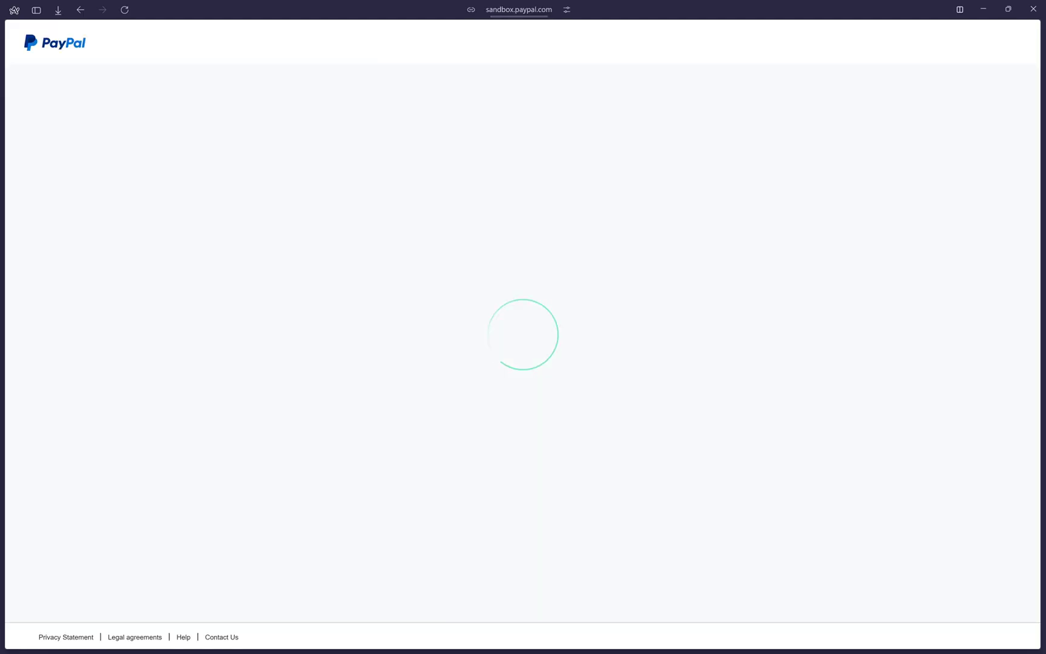
click(488, 341)
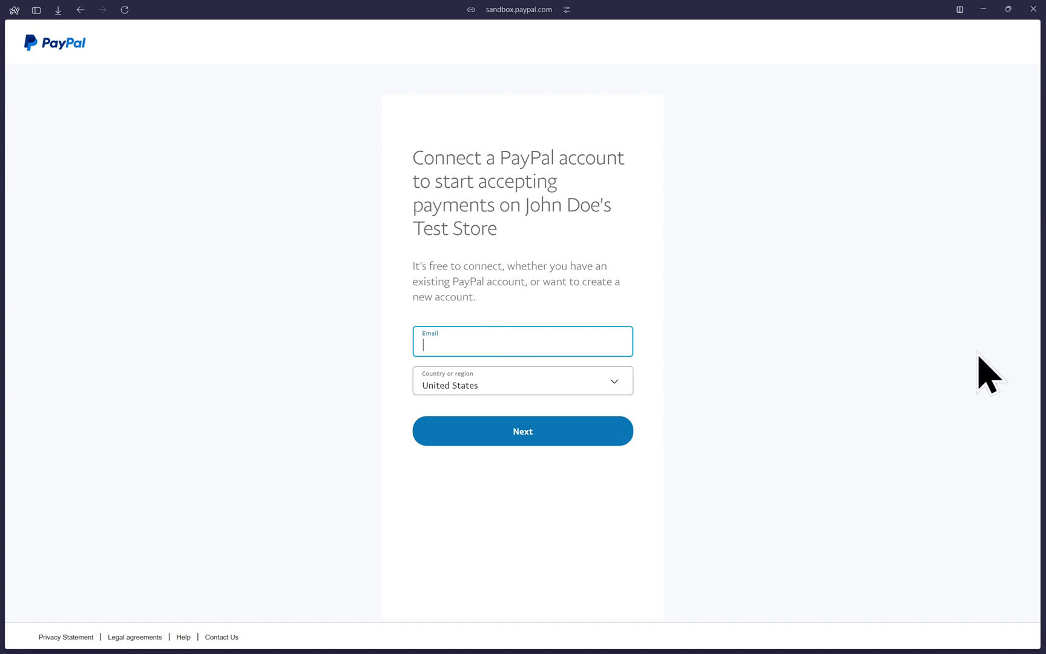
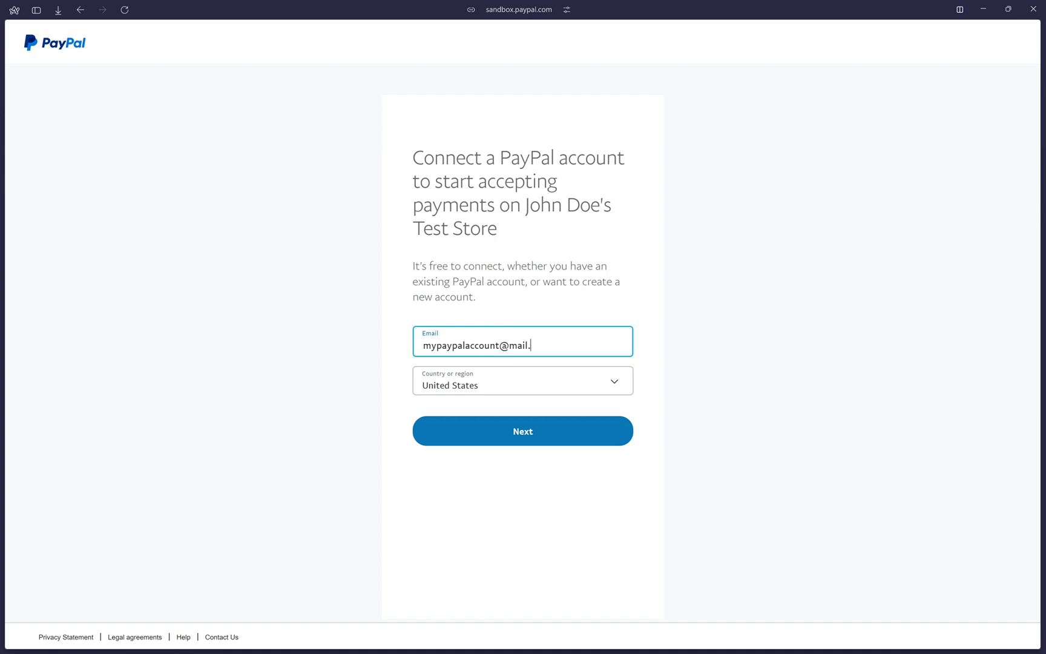
click(522, 443)
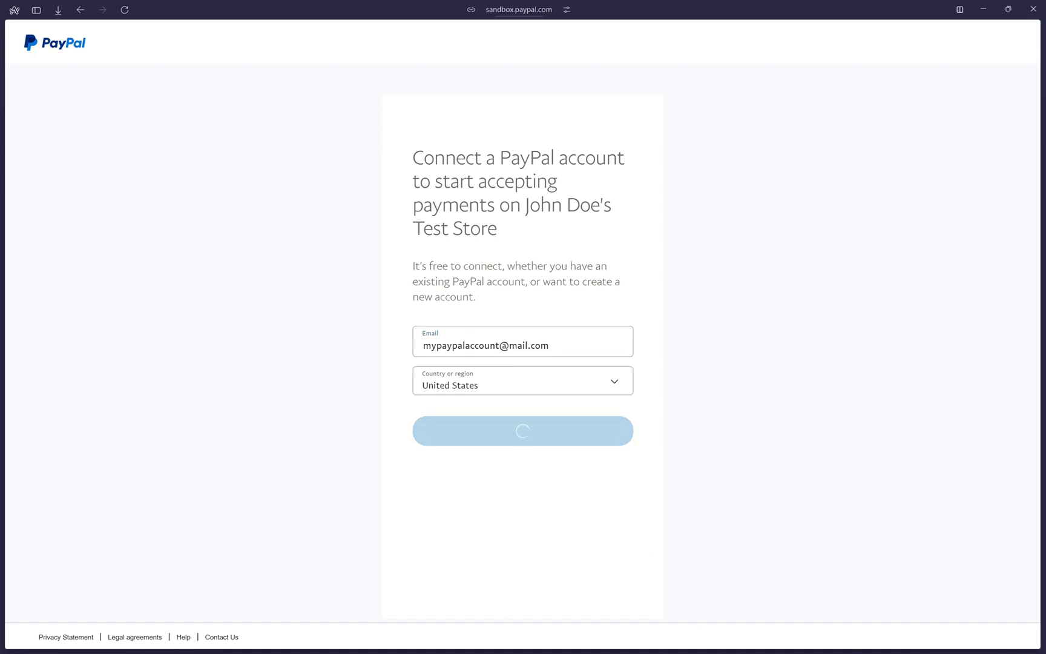
text(••••••••••••••)
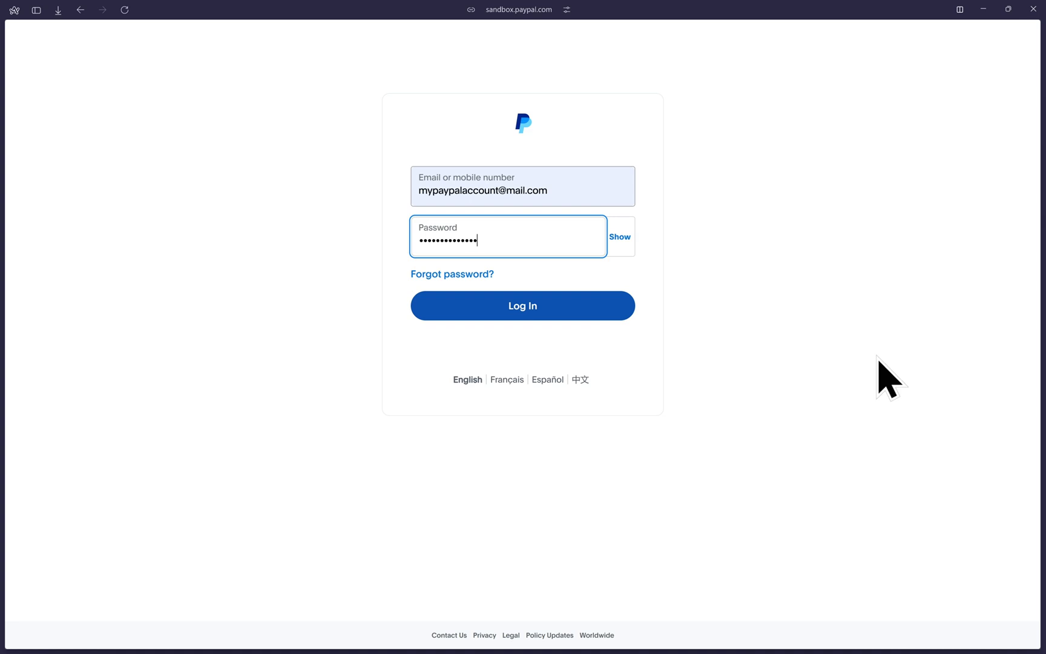
click(516, 304)
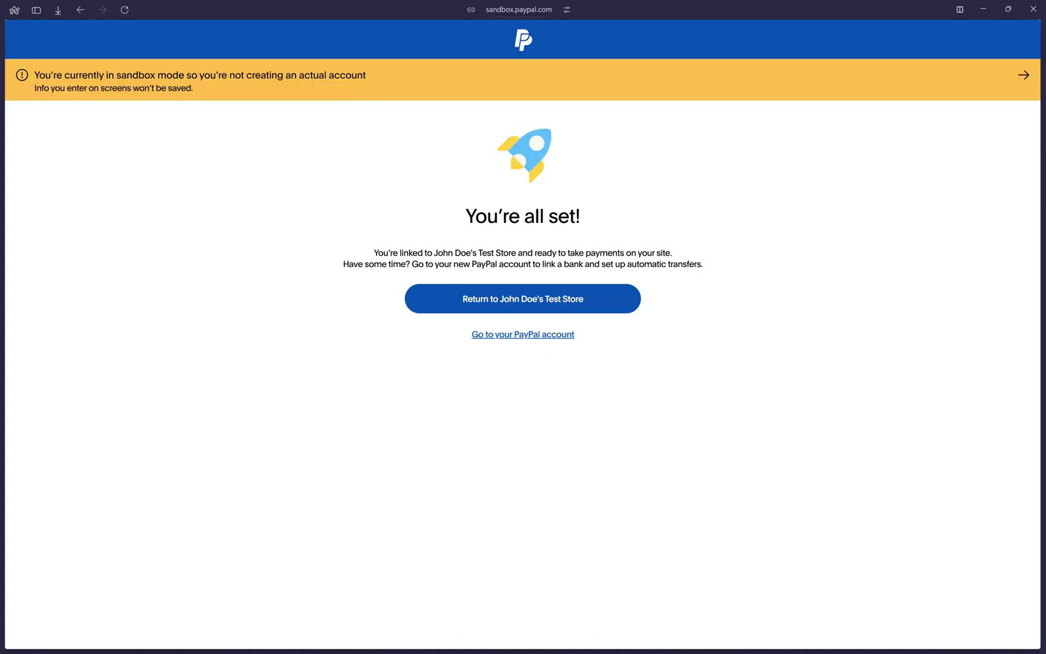
- Return to the store's PayPal settings and expand the full General settings list
click(565, 302)
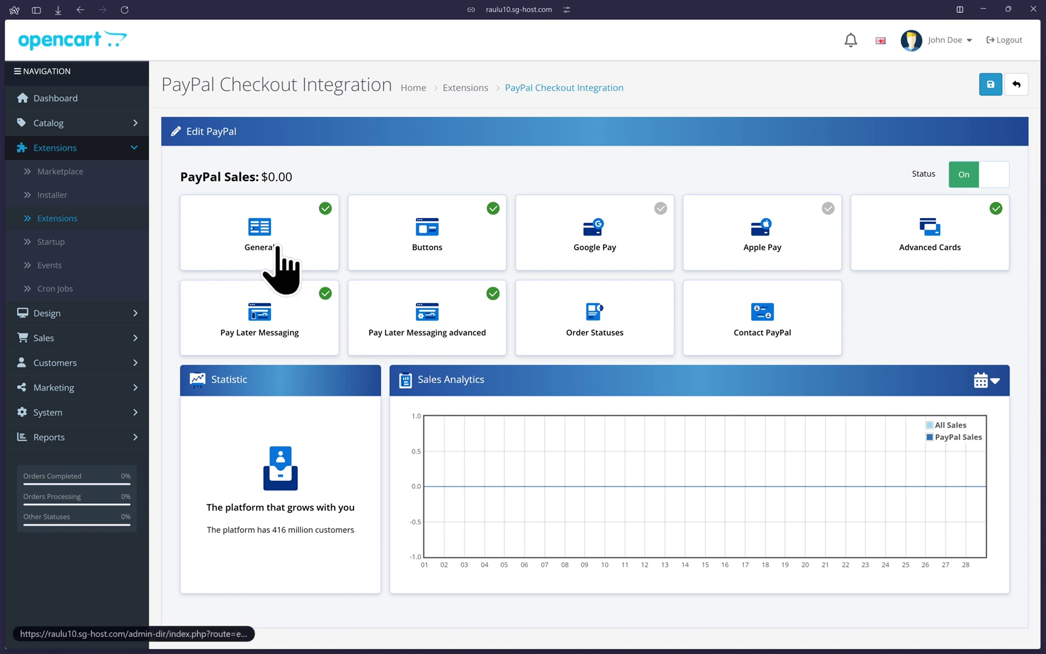
click(334, 269)
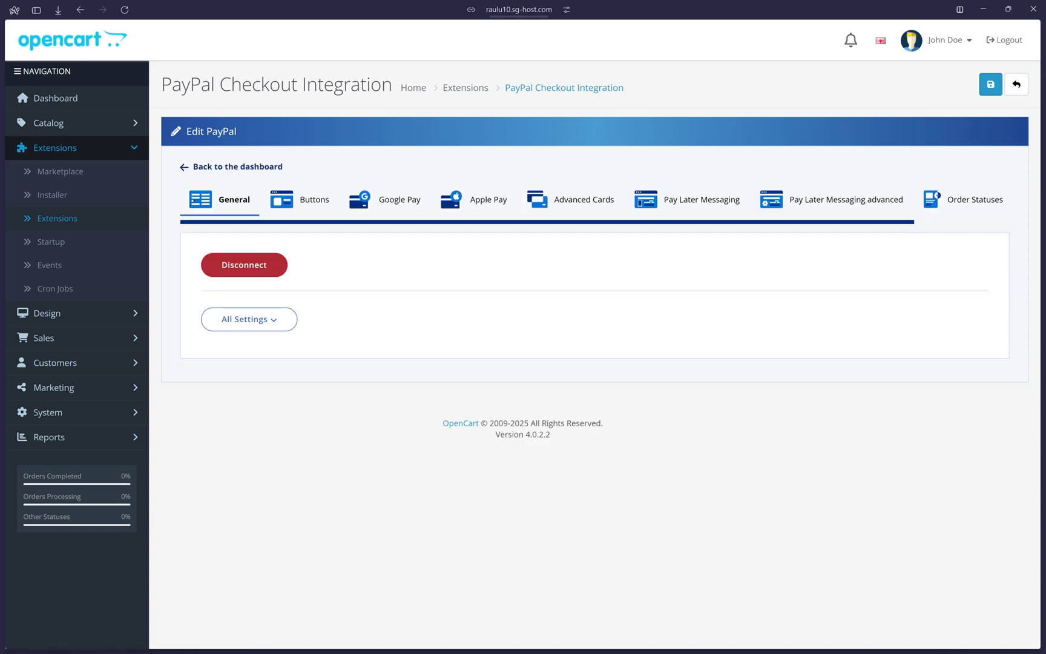
click(266, 323)
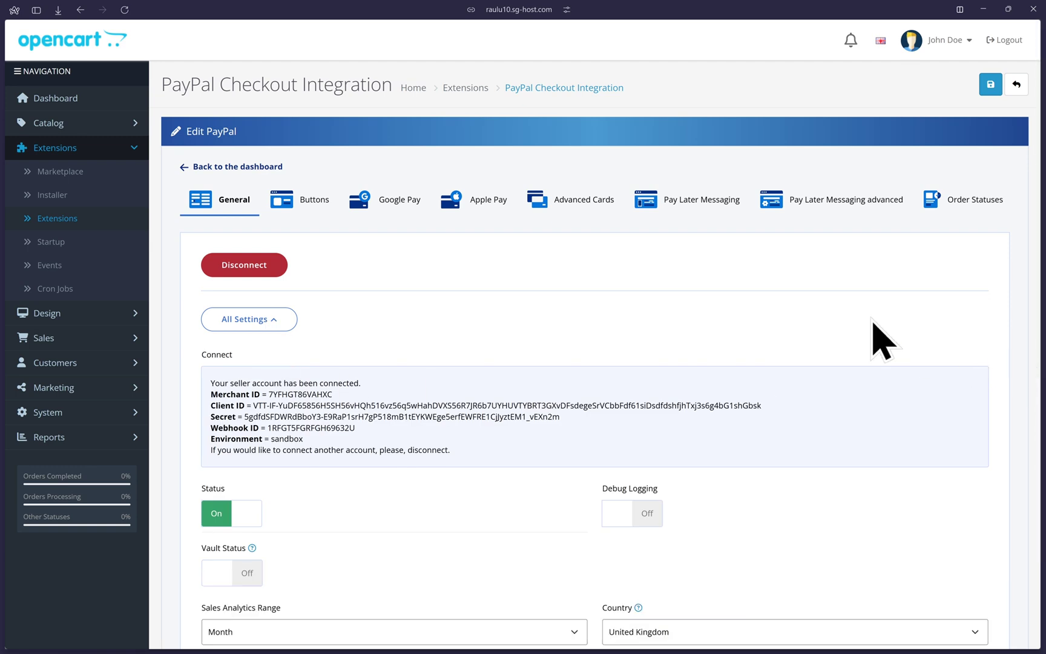
scroll(871, 339, down, 5)
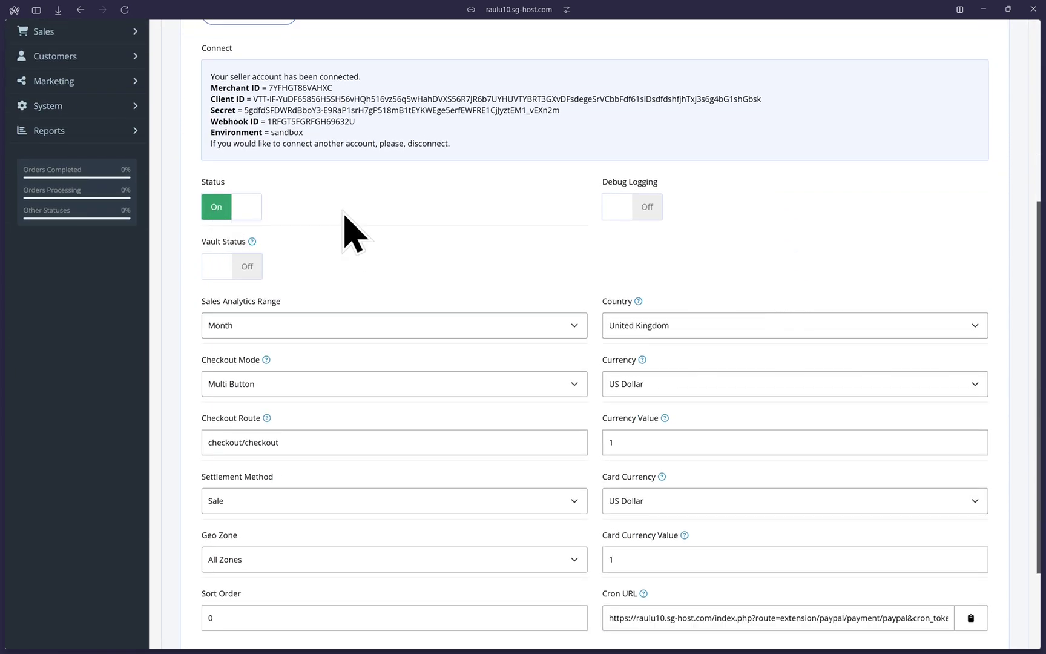
- Turn Debug Logging on and set the Country to United States
click(645, 212)
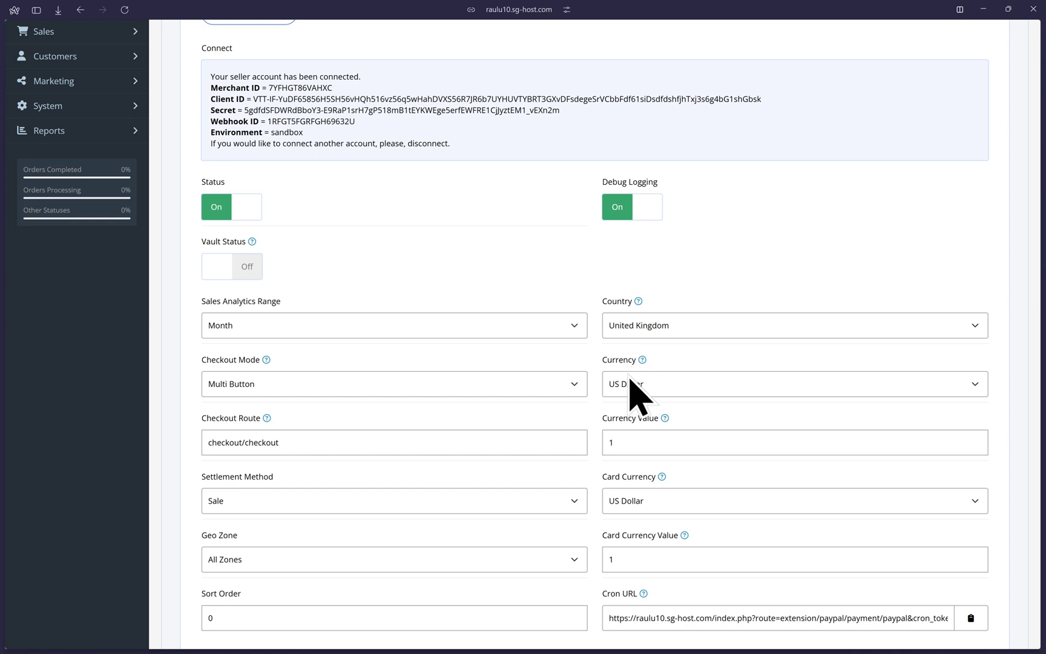
click(679, 325)
scroll(691, 544, down, 3)
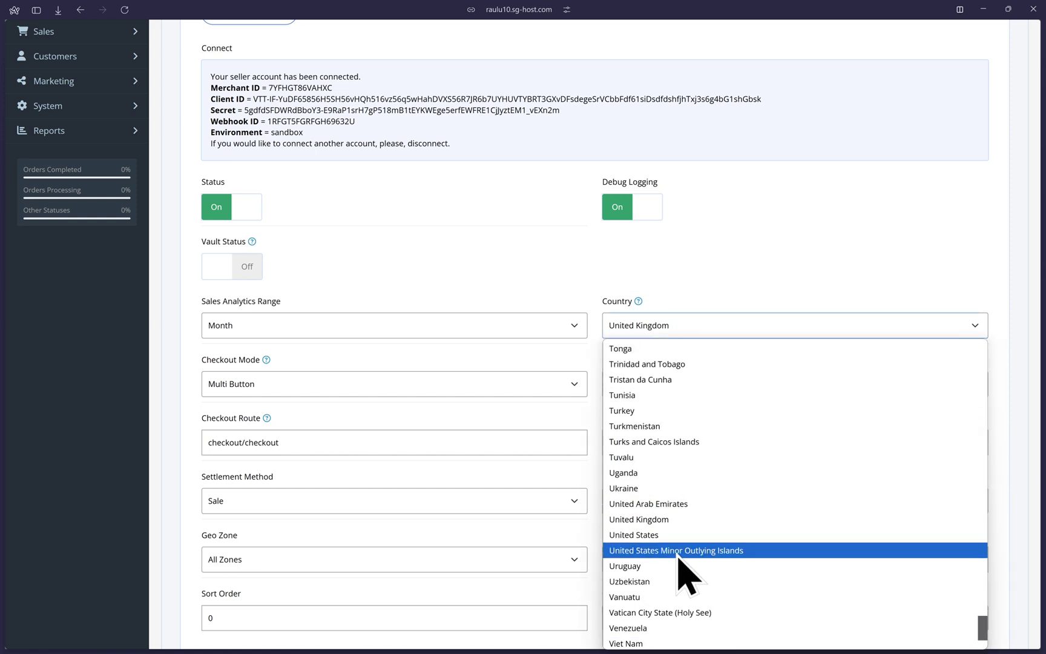
click(672, 535)
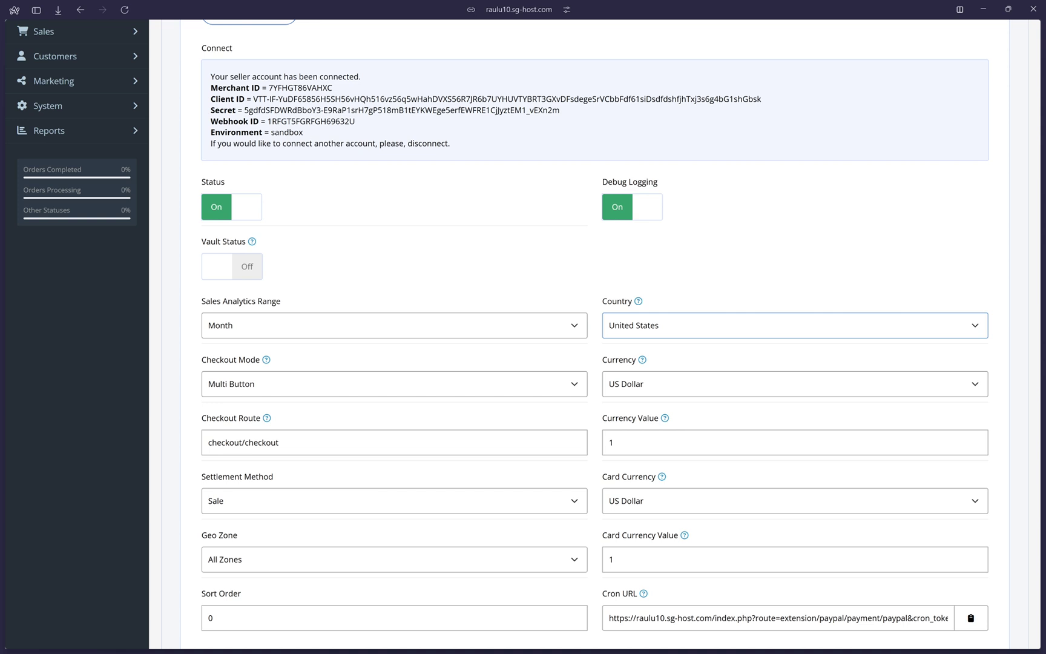
scroll(578, 364, down, 3)
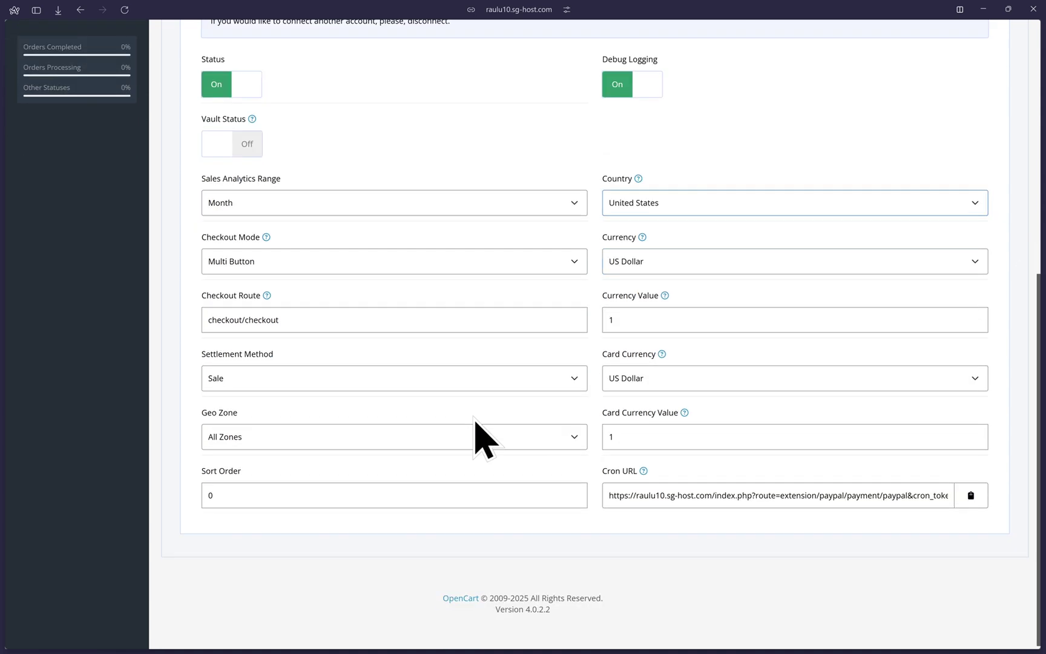
scroll(1035, 373, up, 4)
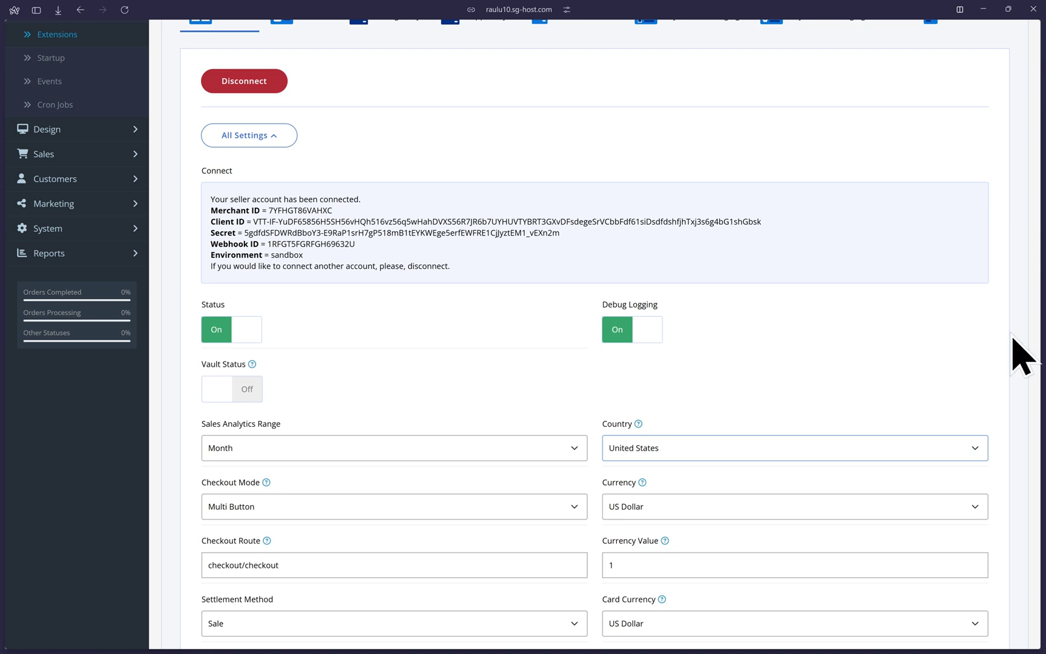
scroll(923, 321, up, 3)
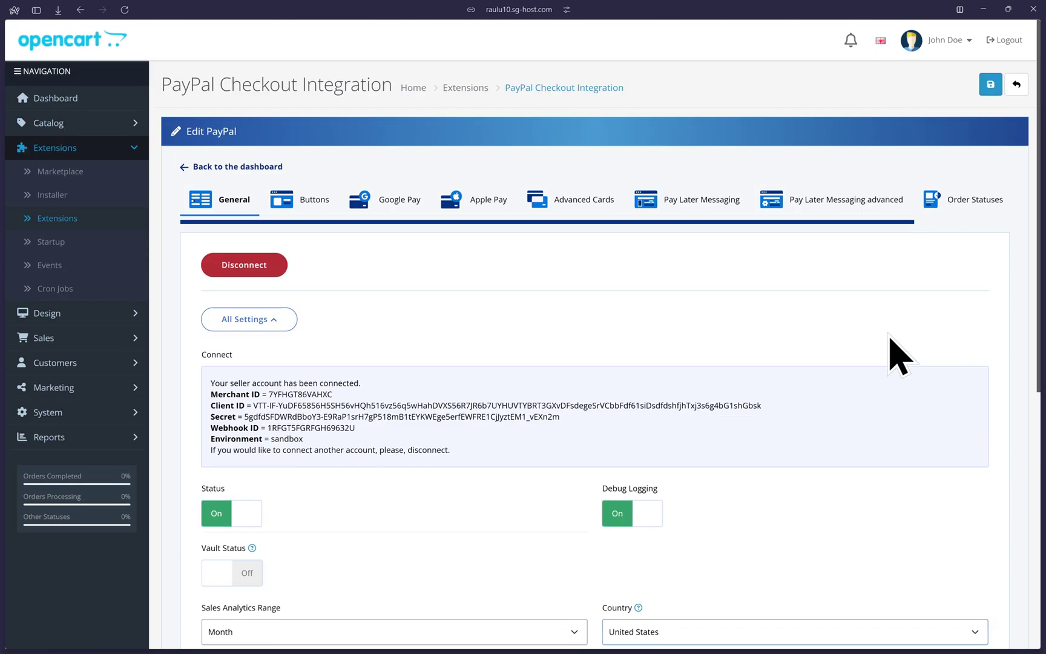
- Save the PayPal settings and show the Buttons appearance settings
click(990, 85)
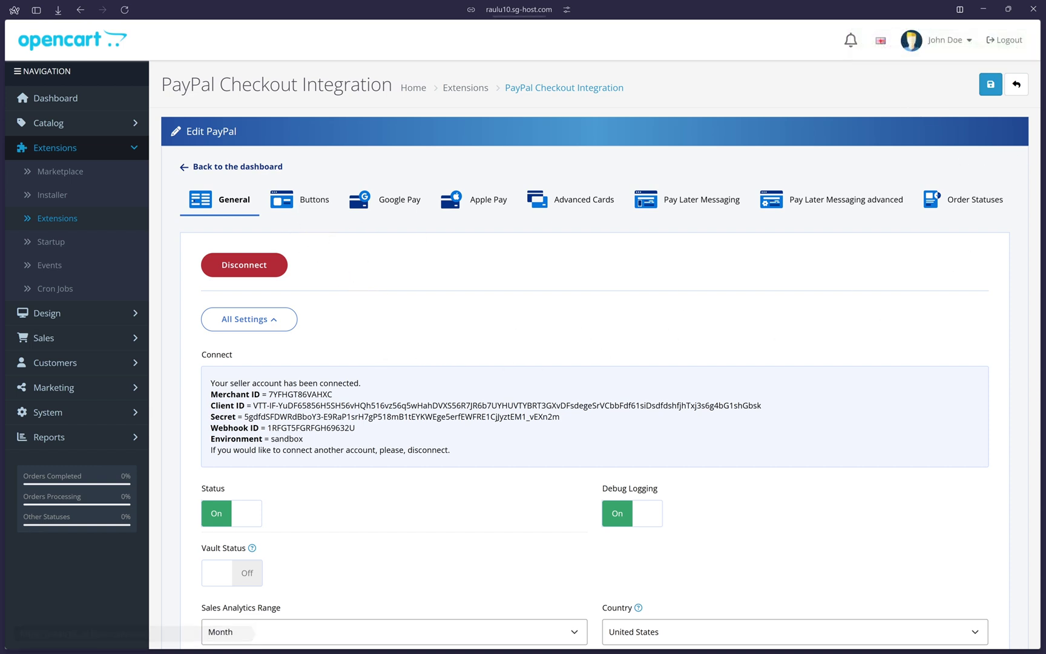
click(299, 199)
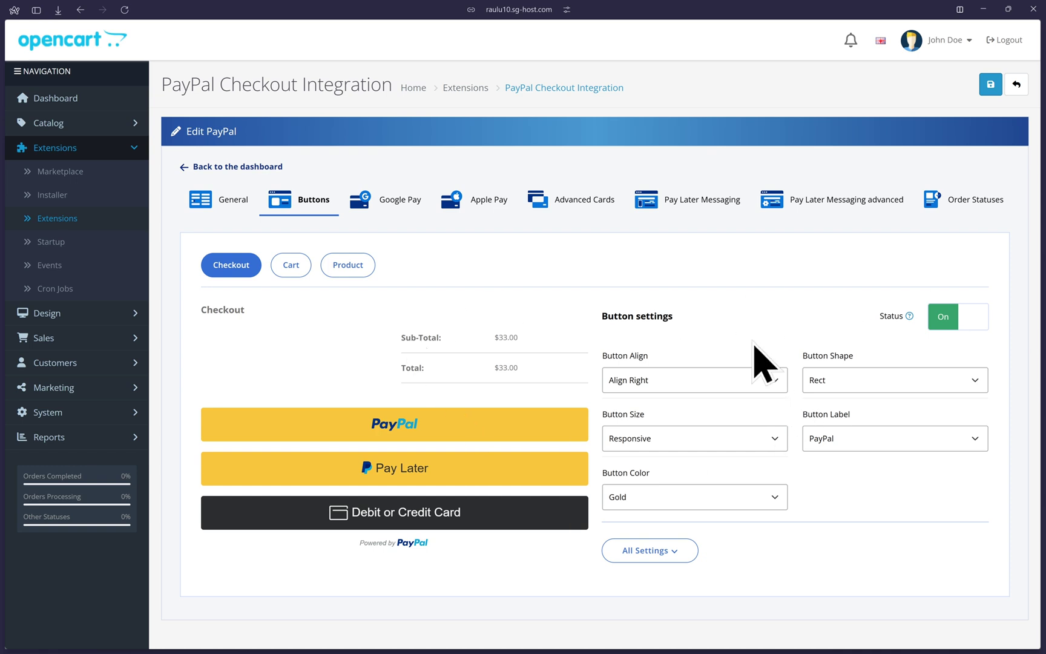
click(295, 269)
click(344, 272)
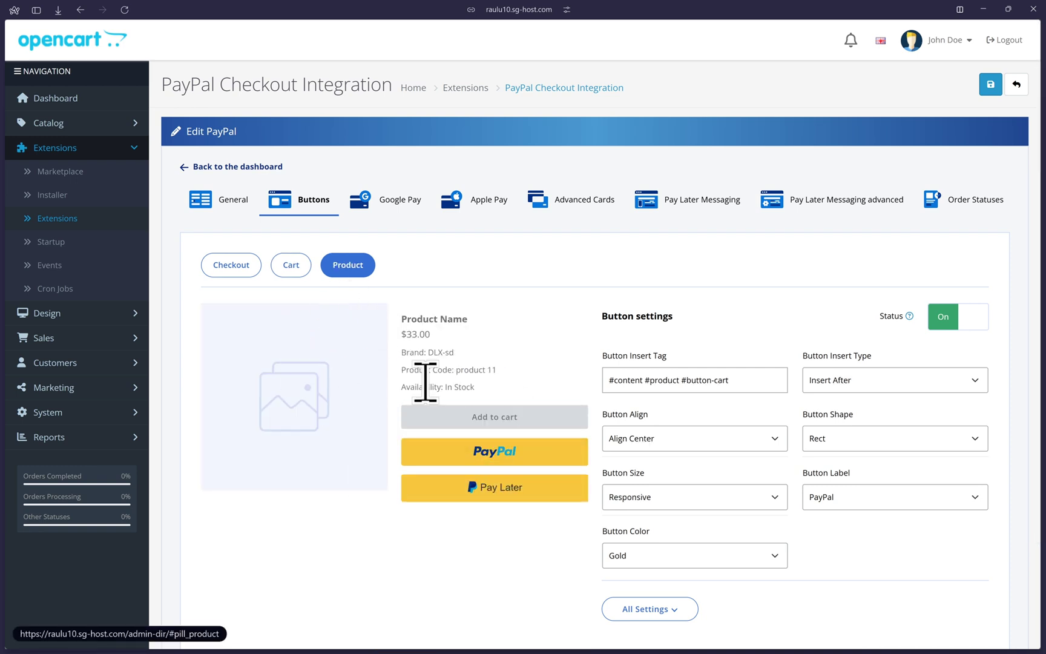
click(291, 264)
scroll(292, 339, down, 2)
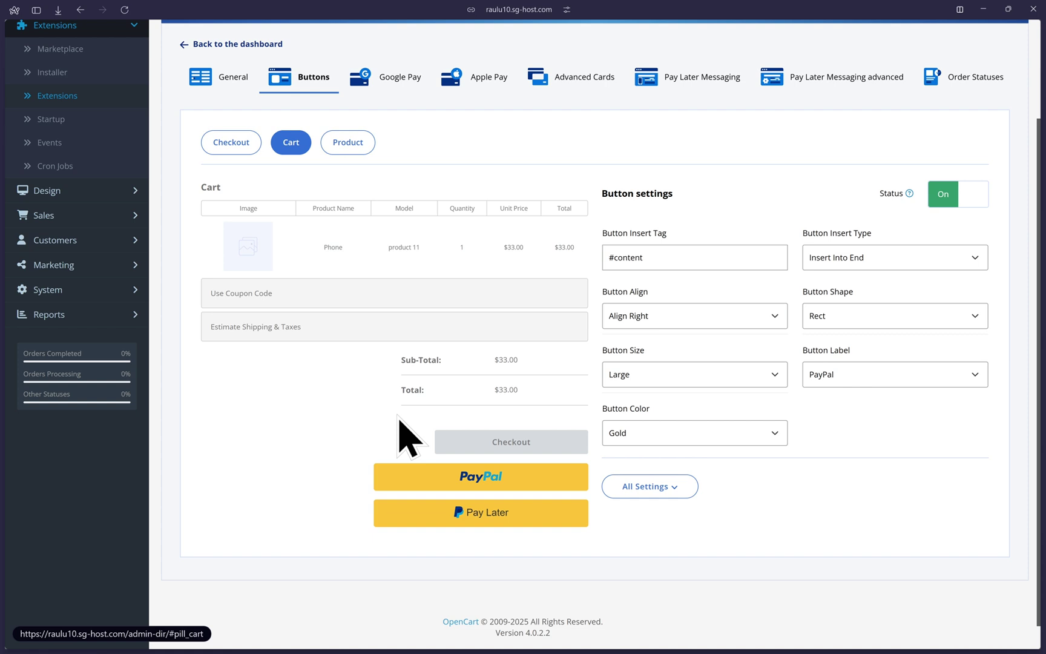
scroll(410, 436, up, 2)
click(233, 267)
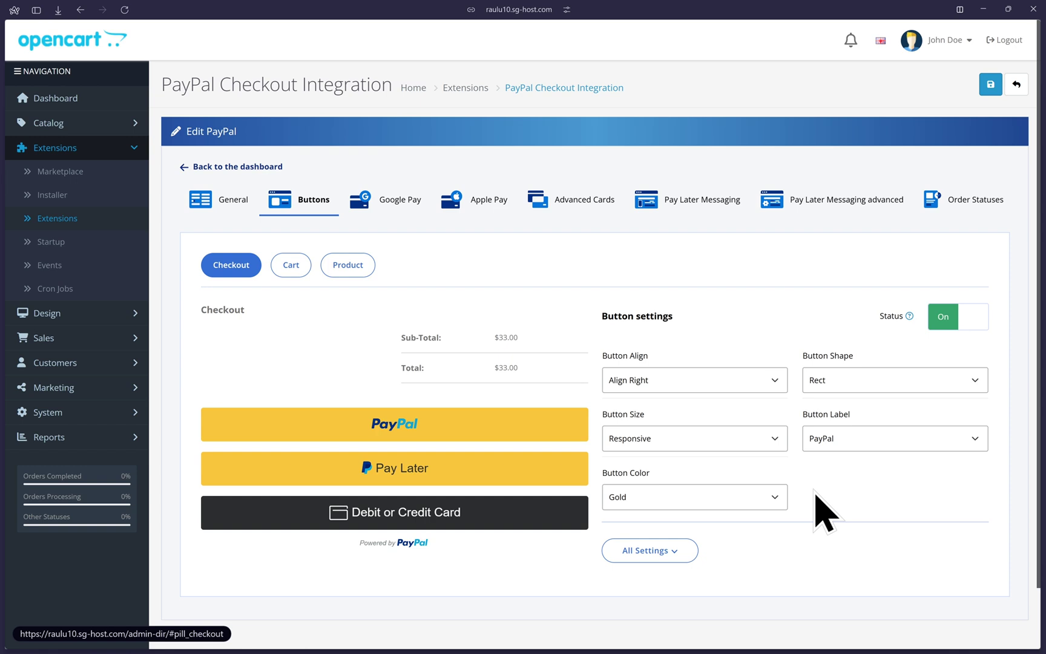
click(665, 552)
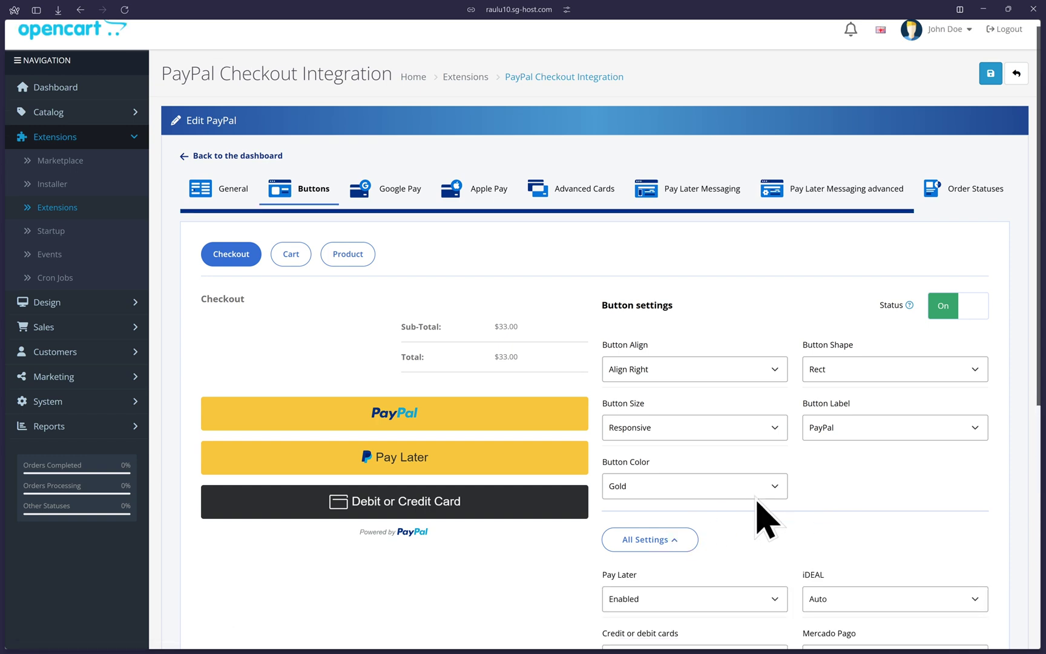
scroll(759, 509, down, 5)
scroll(887, 450, up, 3)
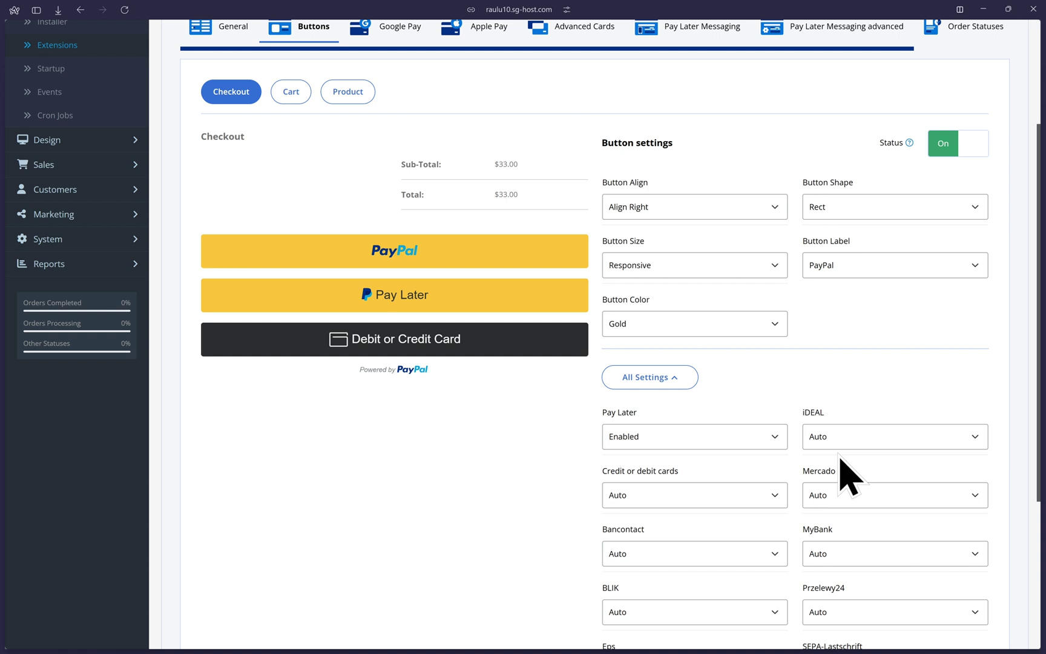
click(673, 378)
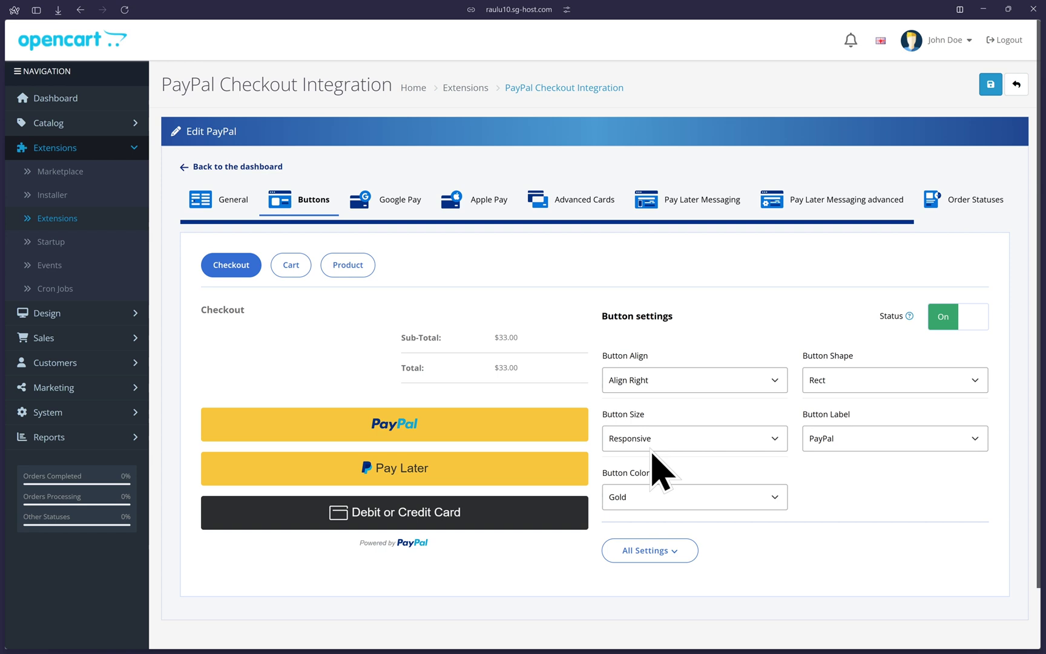
click(292, 266)
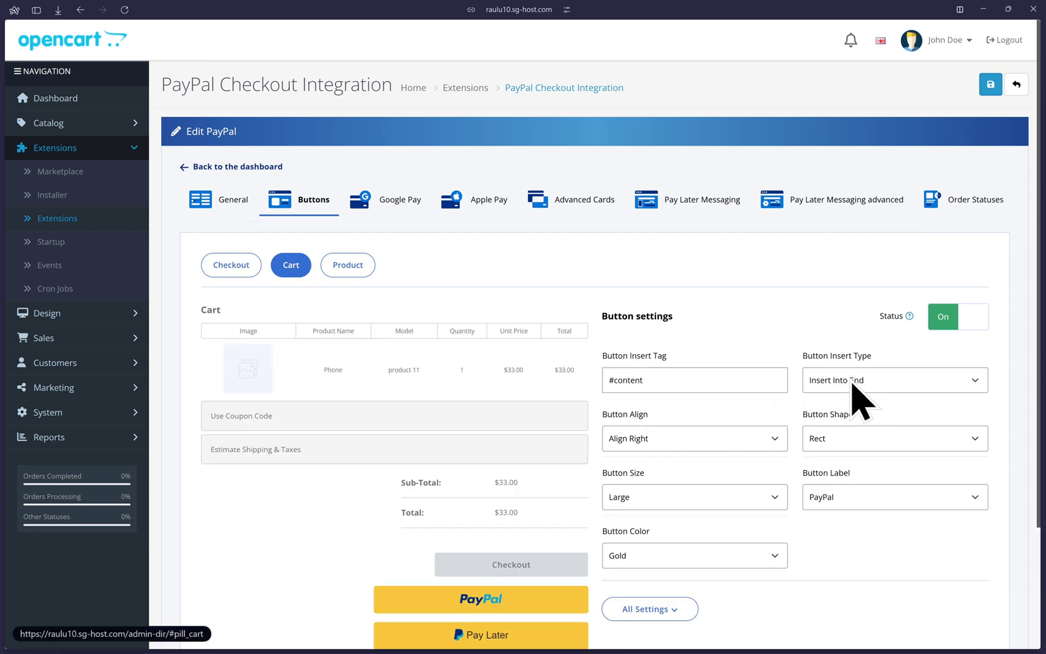
click(842, 441)
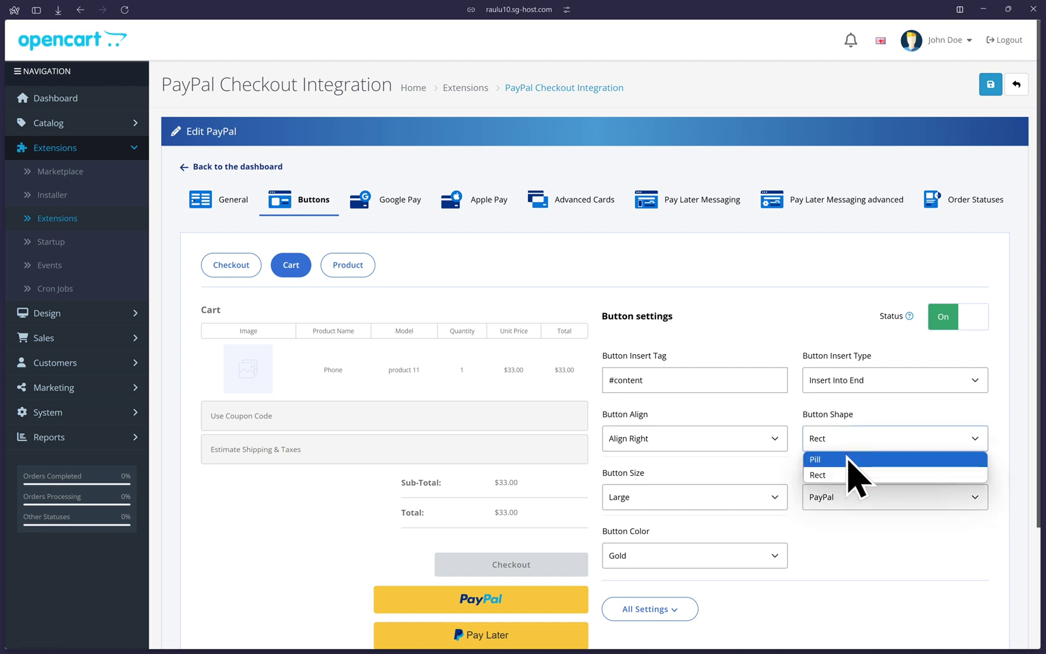
click(848, 458)
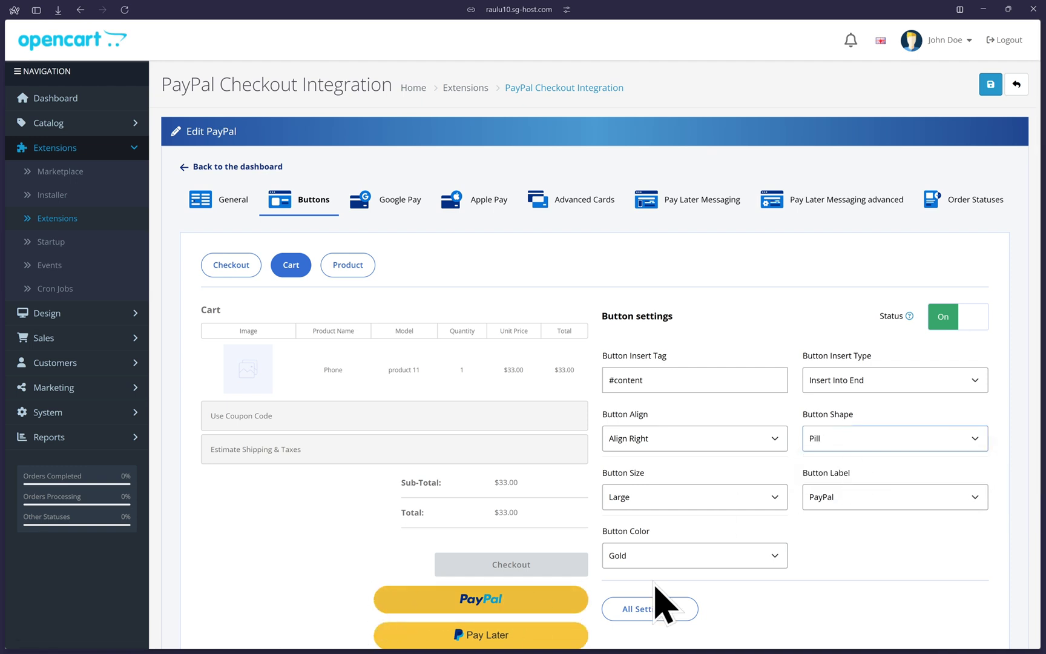
click(915, 440)
click(867, 473)
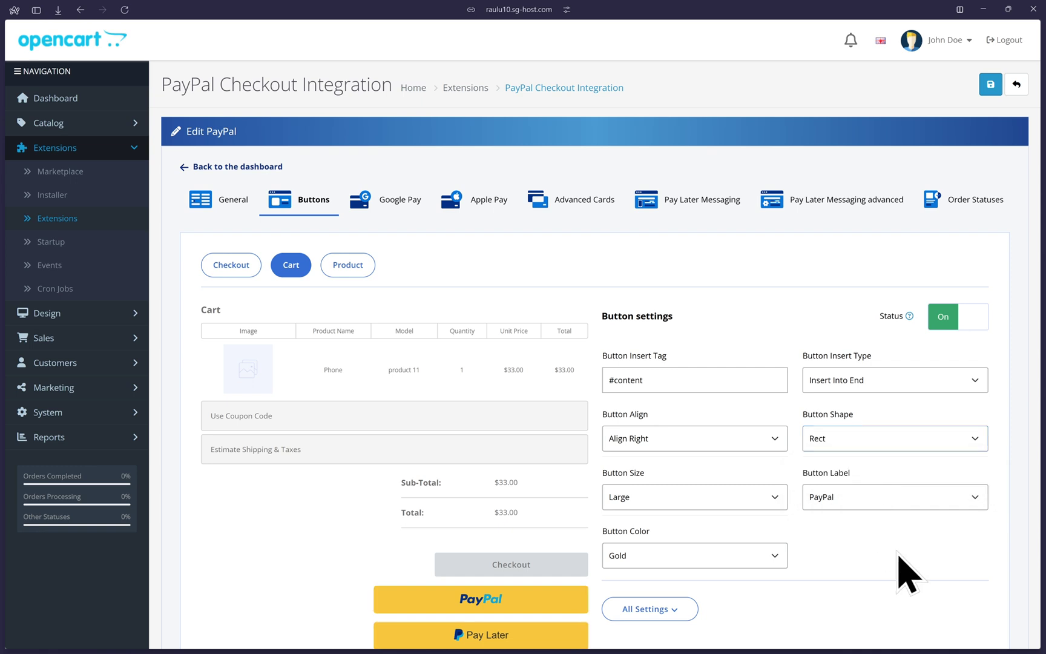
scroll(899, 572, down, 1)
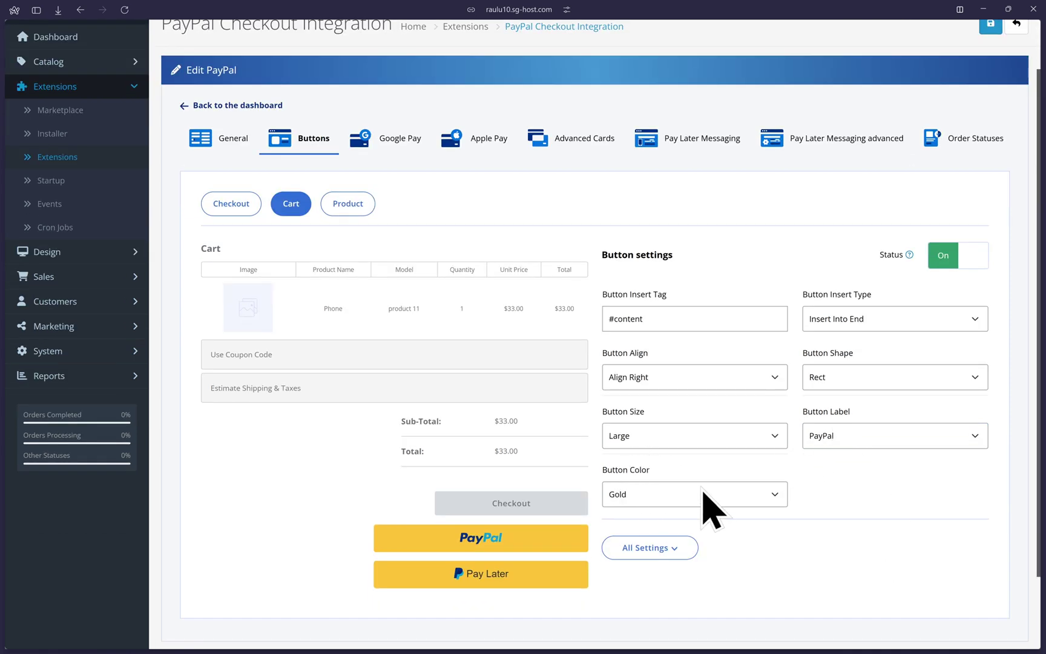
click(331, 206)
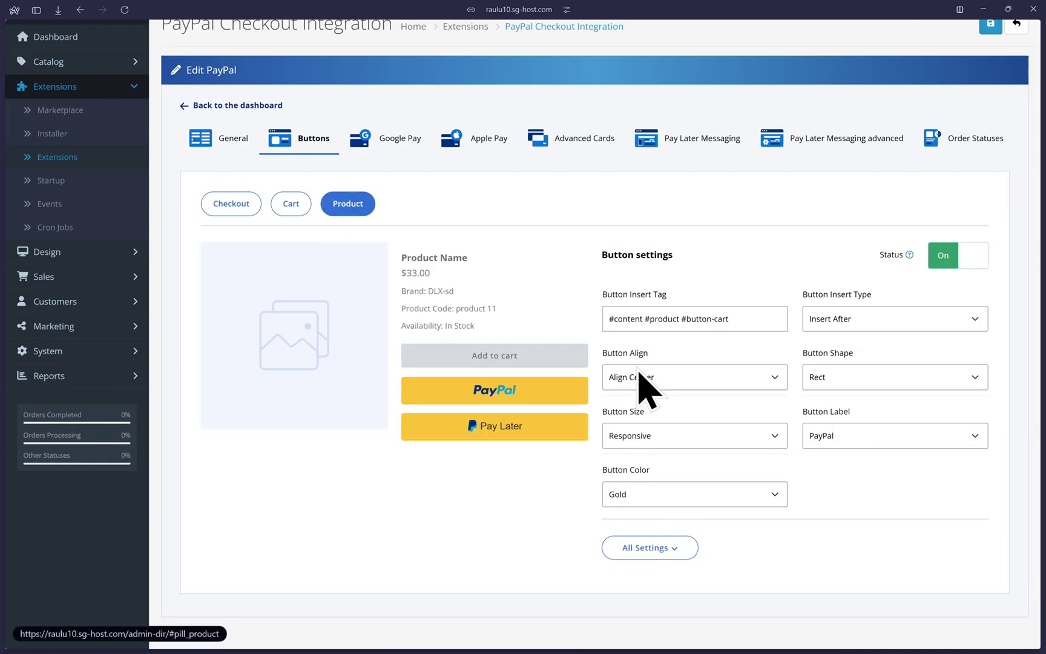
scroll(672, 435, up, 1)
click(223, 266)
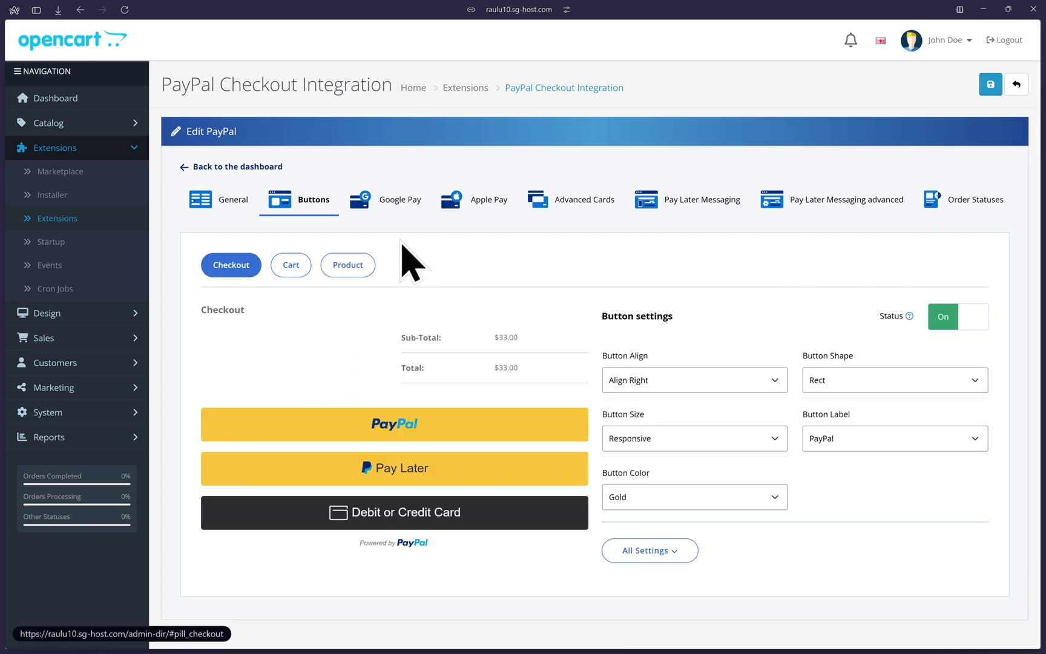
- Preview Google Pay on the cart and product pages, then enable and save the checkout button
click(393, 199)
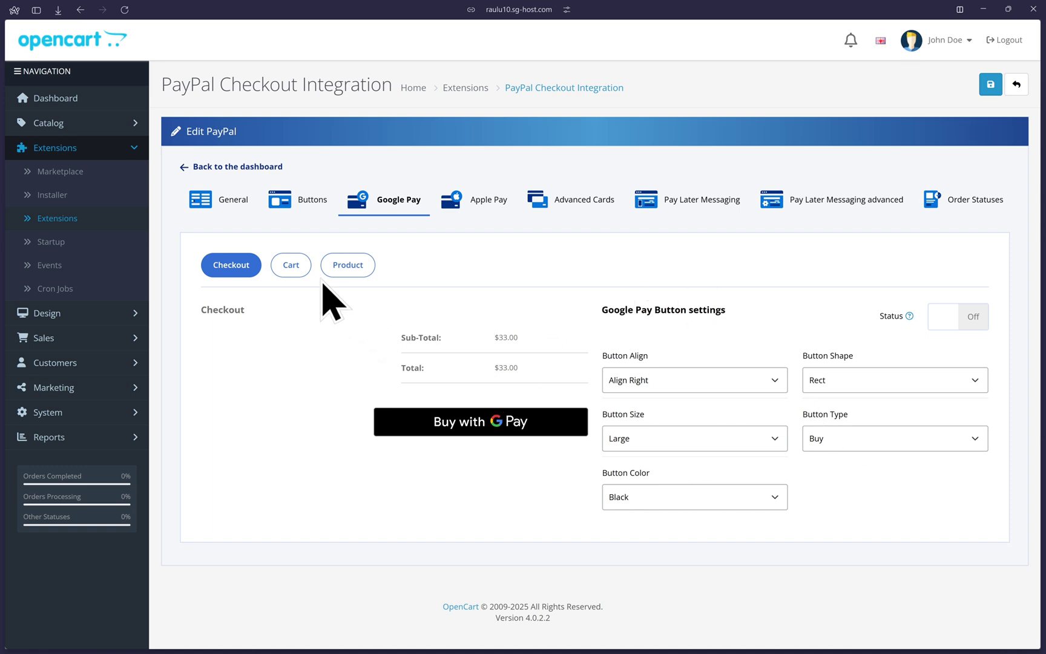
click(298, 267)
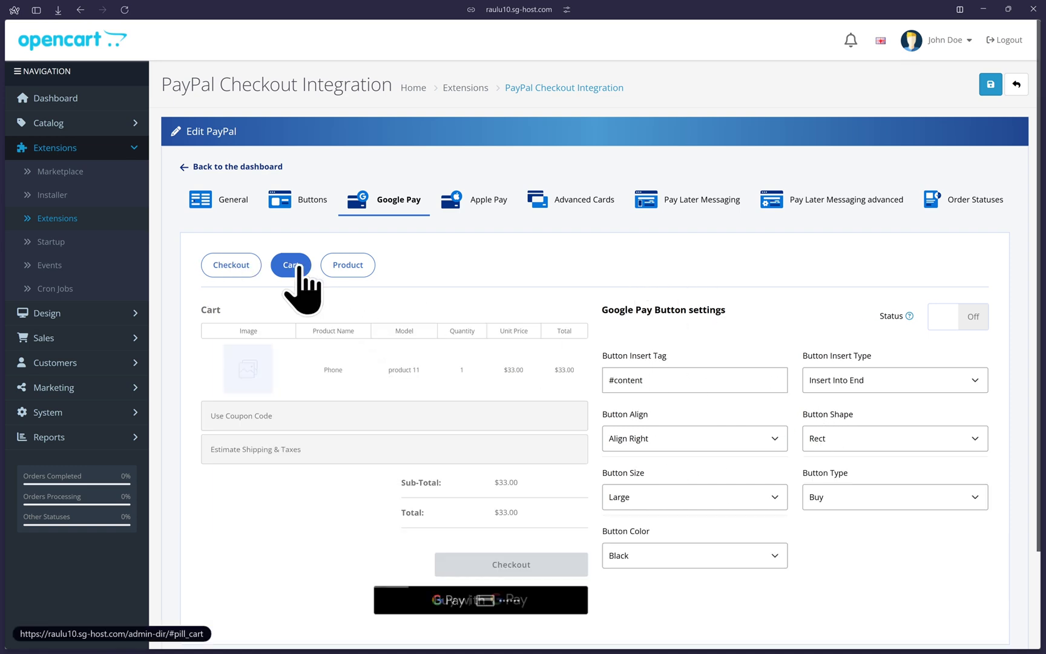
click(350, 267)
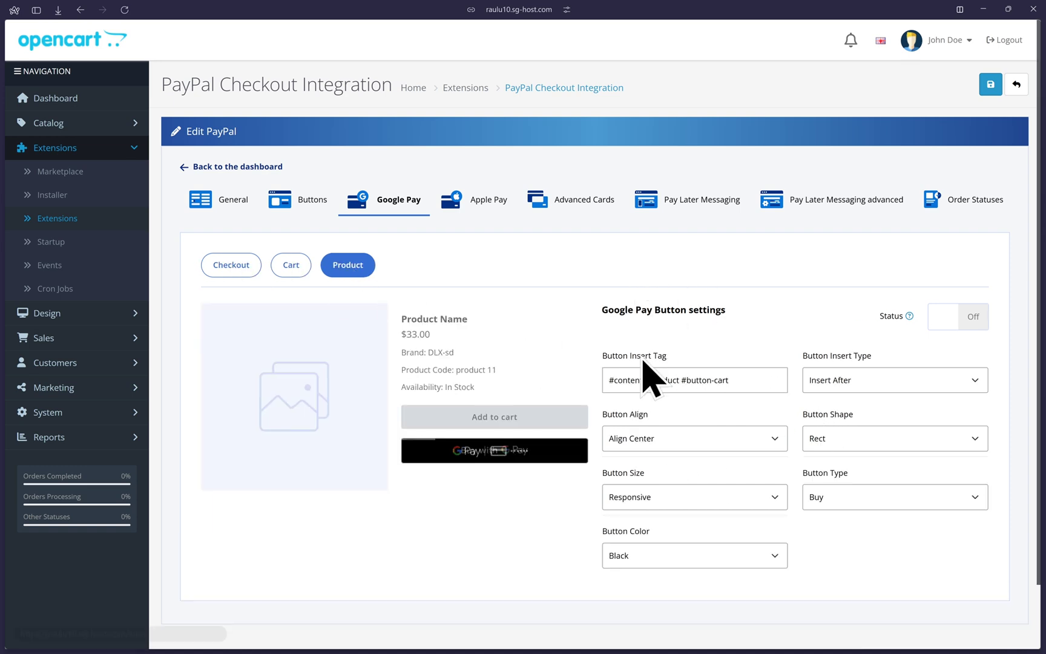
click(233, 267)
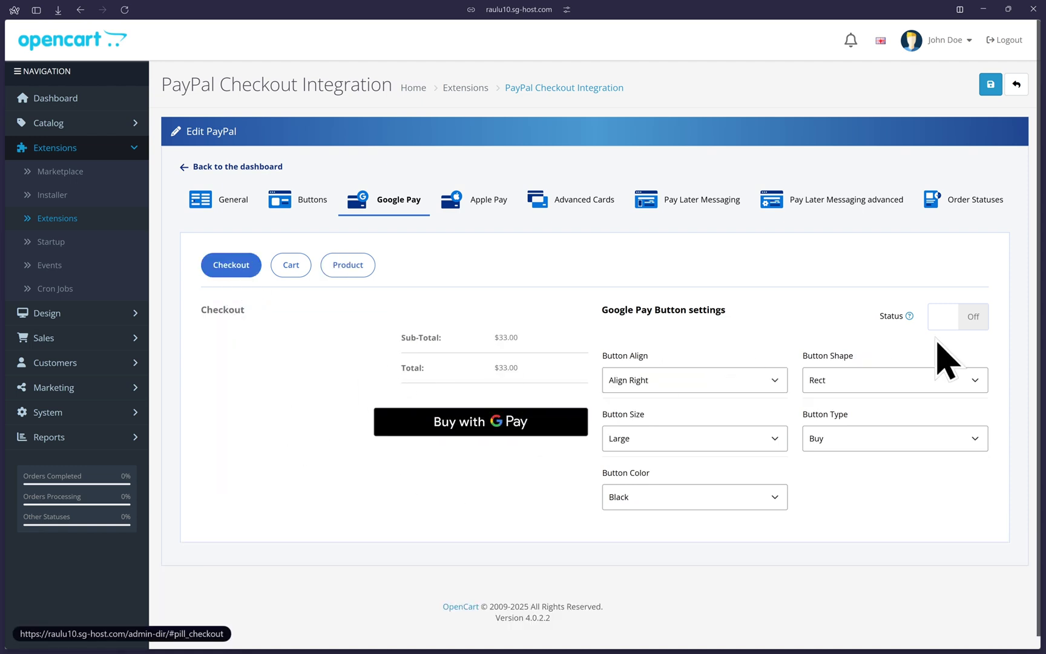
click(969, 320)
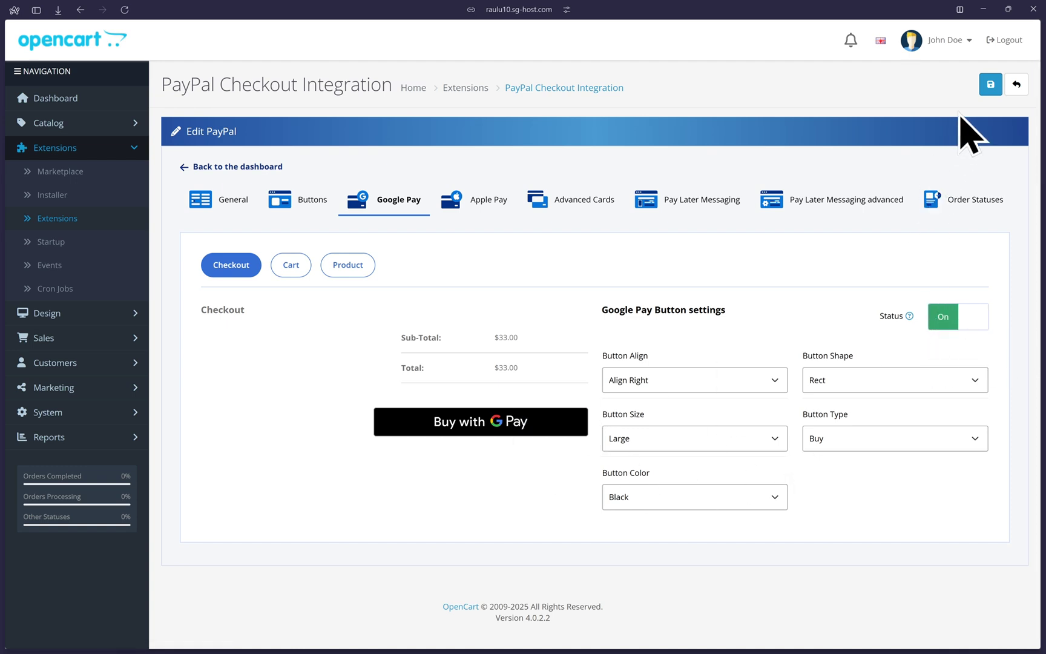
click(990, 85)
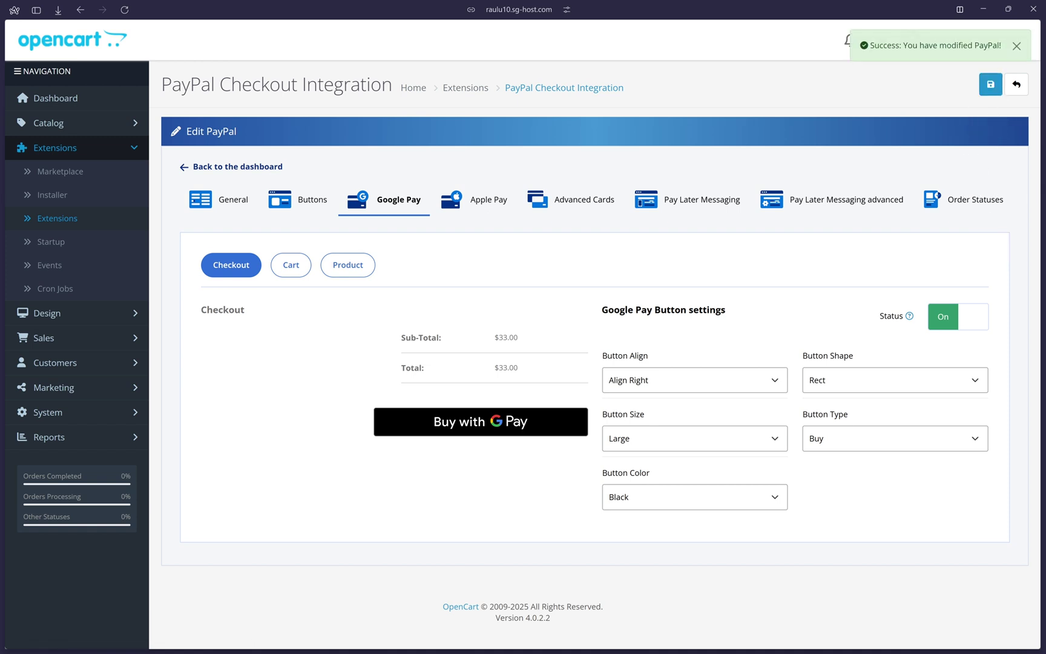
- Preview the Apple Pay button placements on the cart and product pages, leaving status Off
click(482, 206)
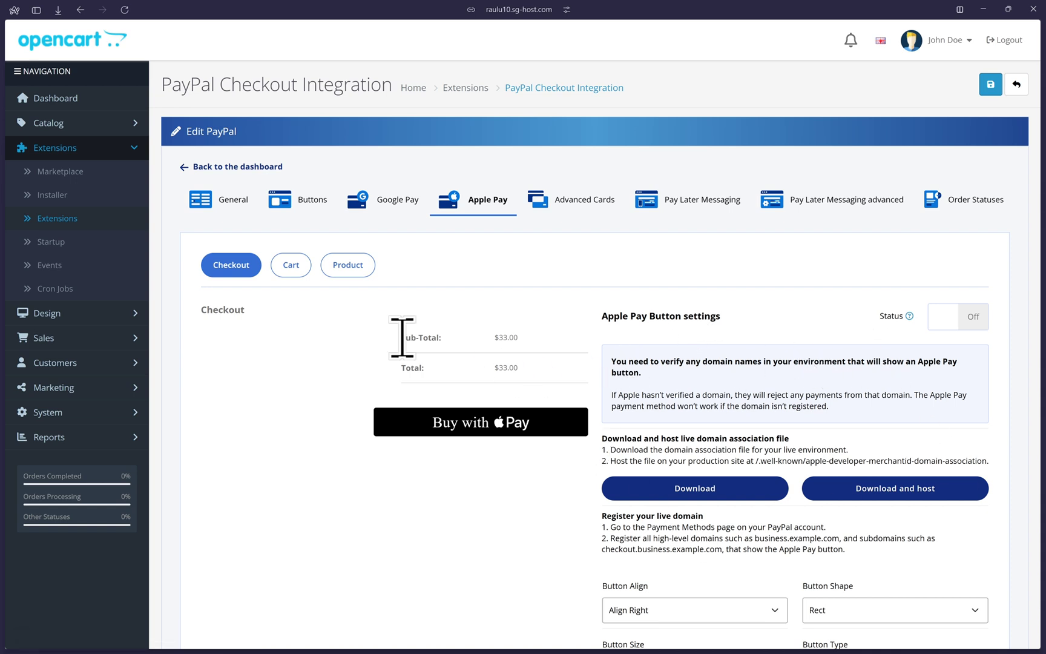
click(289, 270)
scroll(449, 489, down, 2)
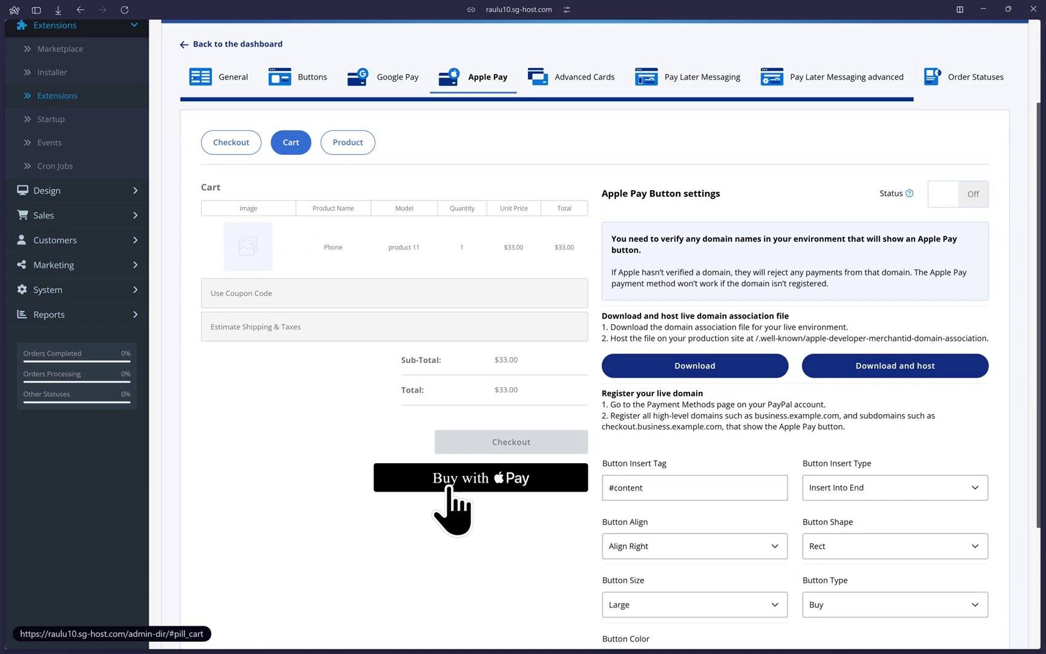
click(349, 142)
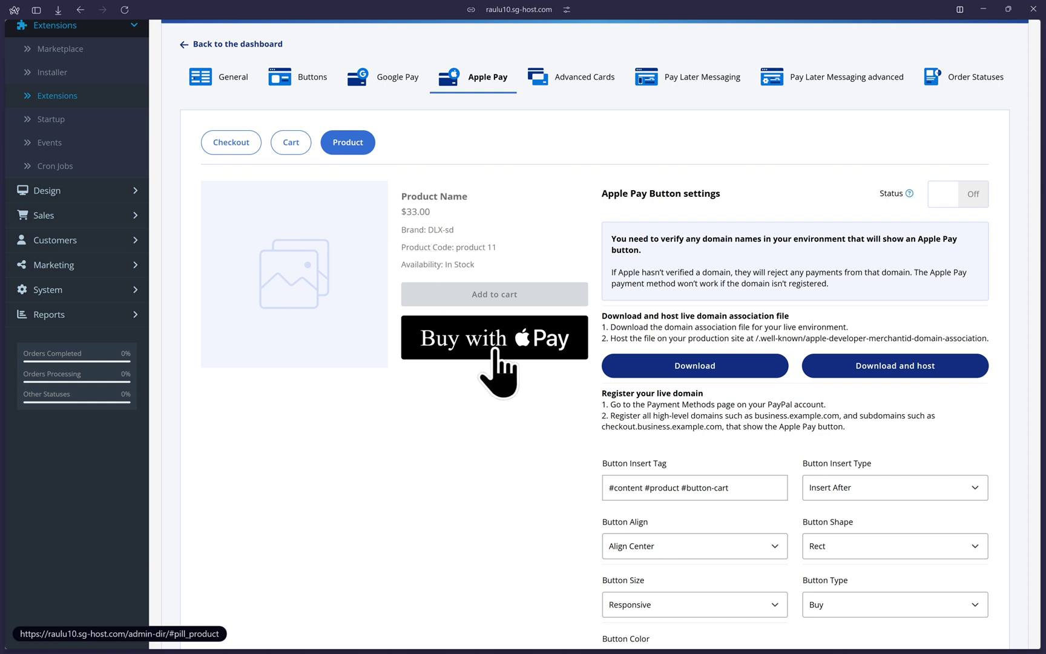
scroll(801, 284, up, 1)
scroll(759, 408, down, 3)
scroll(711, 487, up, 5)
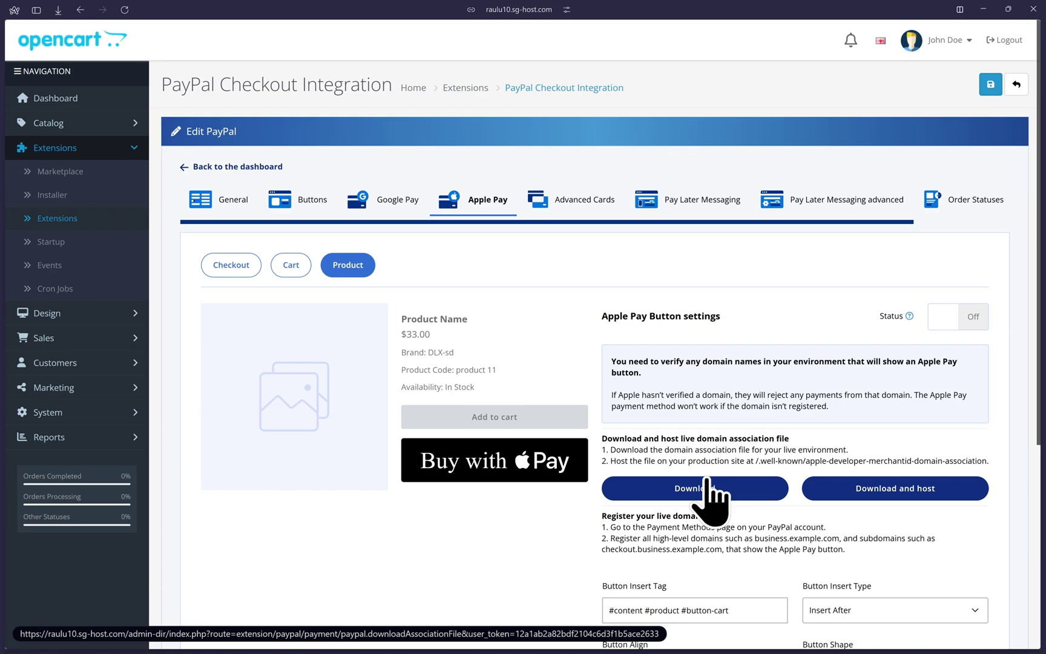
- Switch the Apple Pay checkout button On and highlight the domain association hosting instructions
click(226, 268)
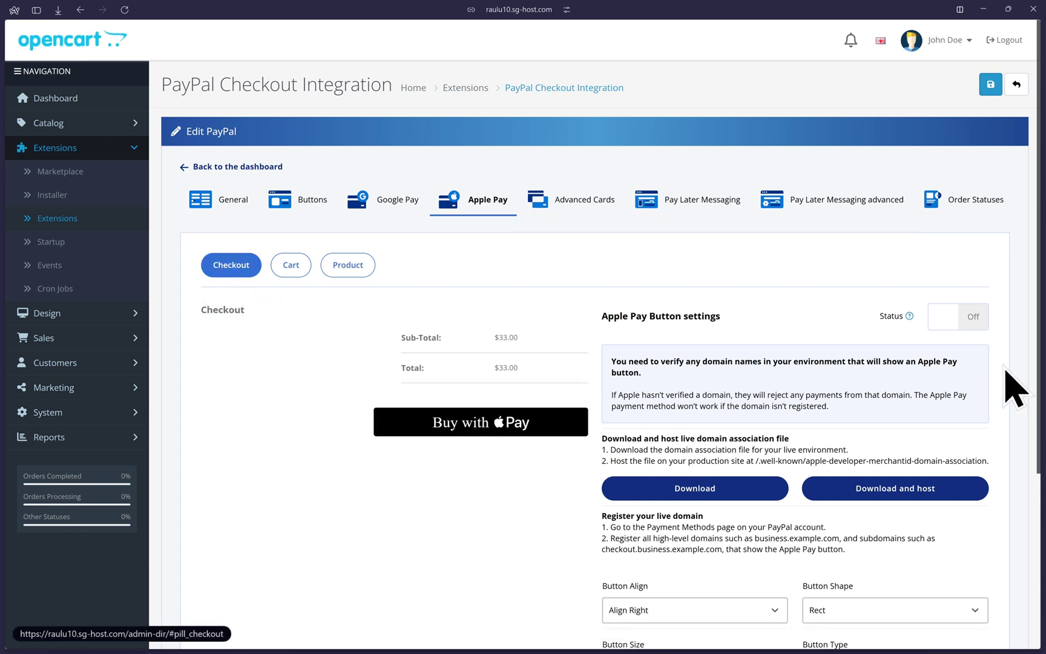
click(969, 320)
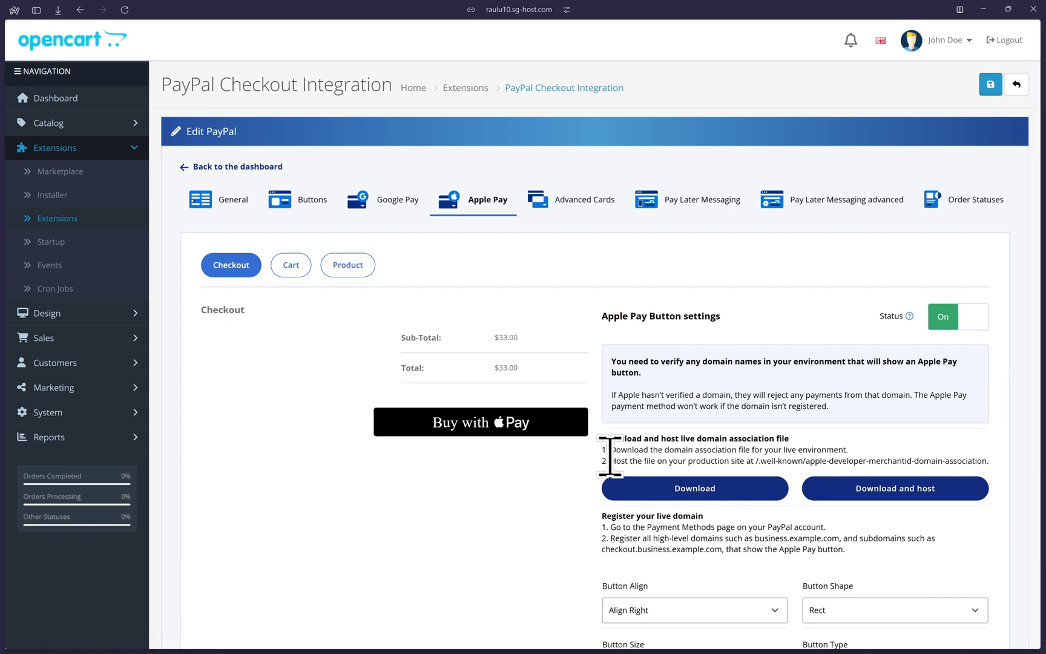
drag(611, 438, 797, 448)
click(799, 448)
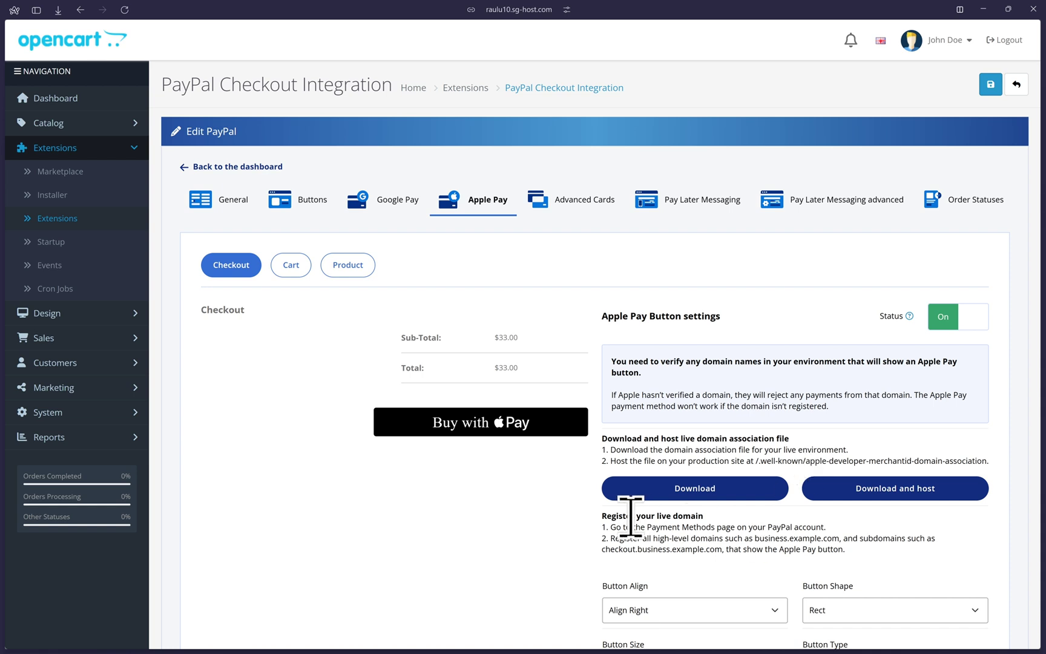
drag(611, 516, 829, 534)
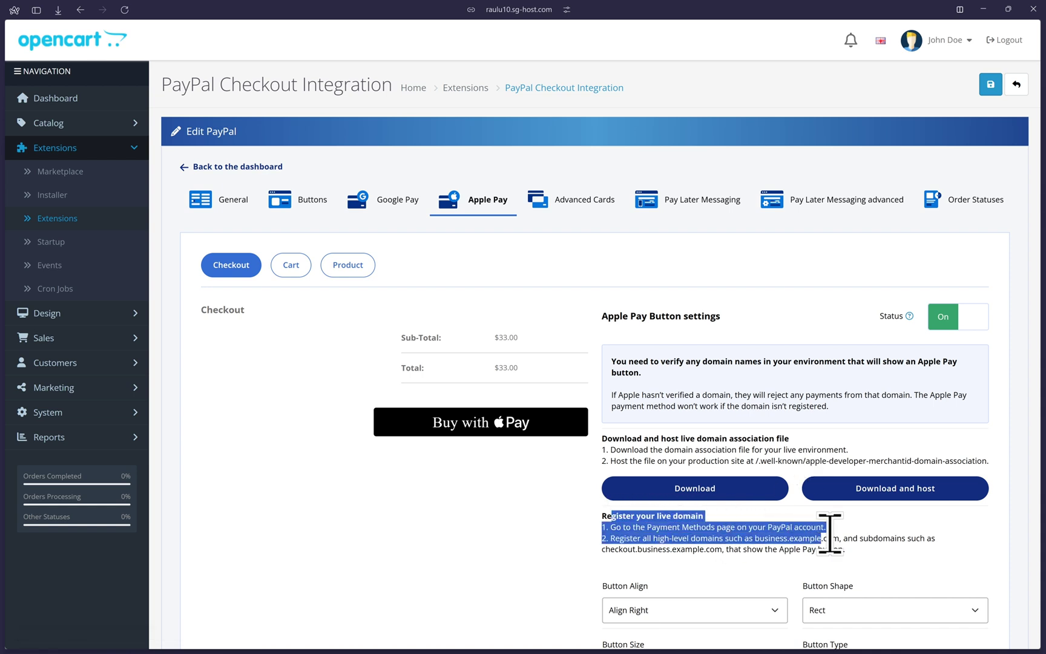
click(887, 540)
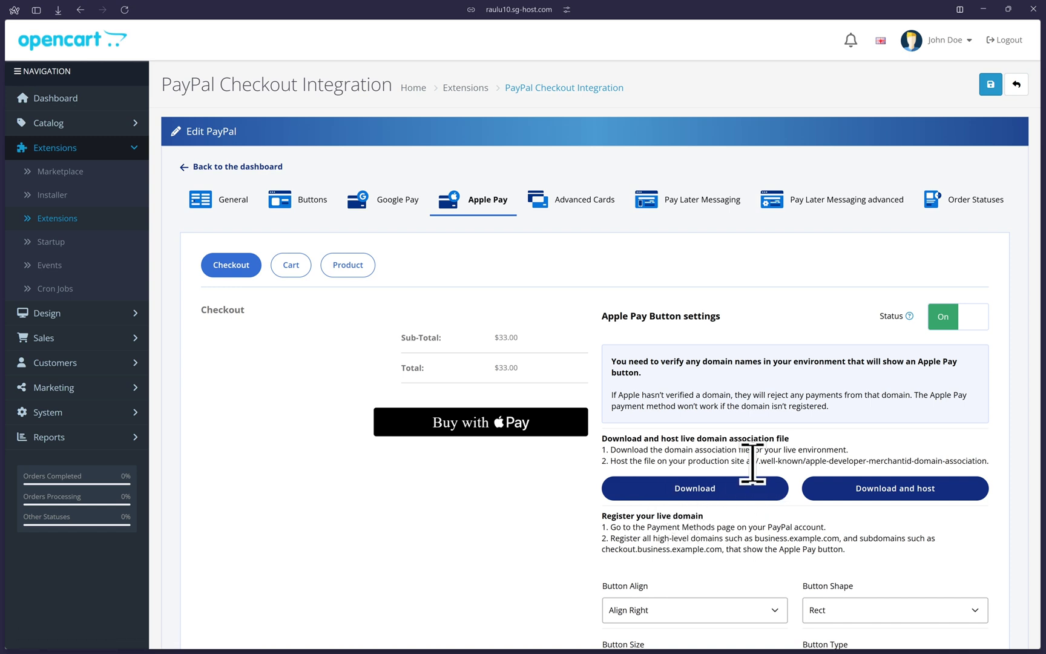
drag(754, 461, 993, 466)
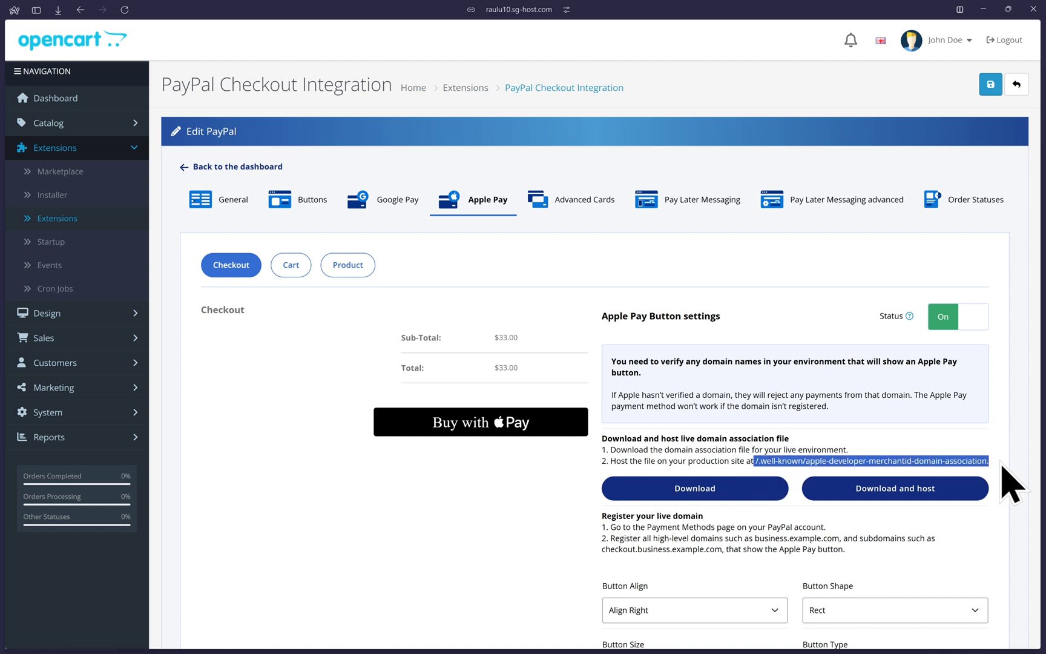
click(1003, 466)
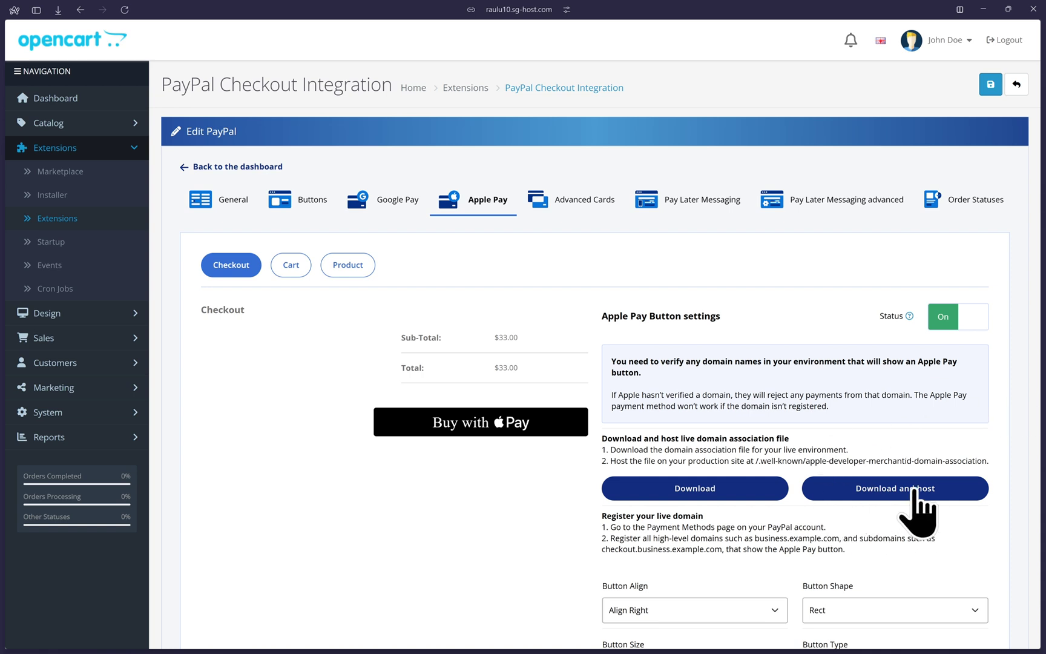
- Upload and host the Apple Pay domain association file and highlight the success alert
click(913, 492)
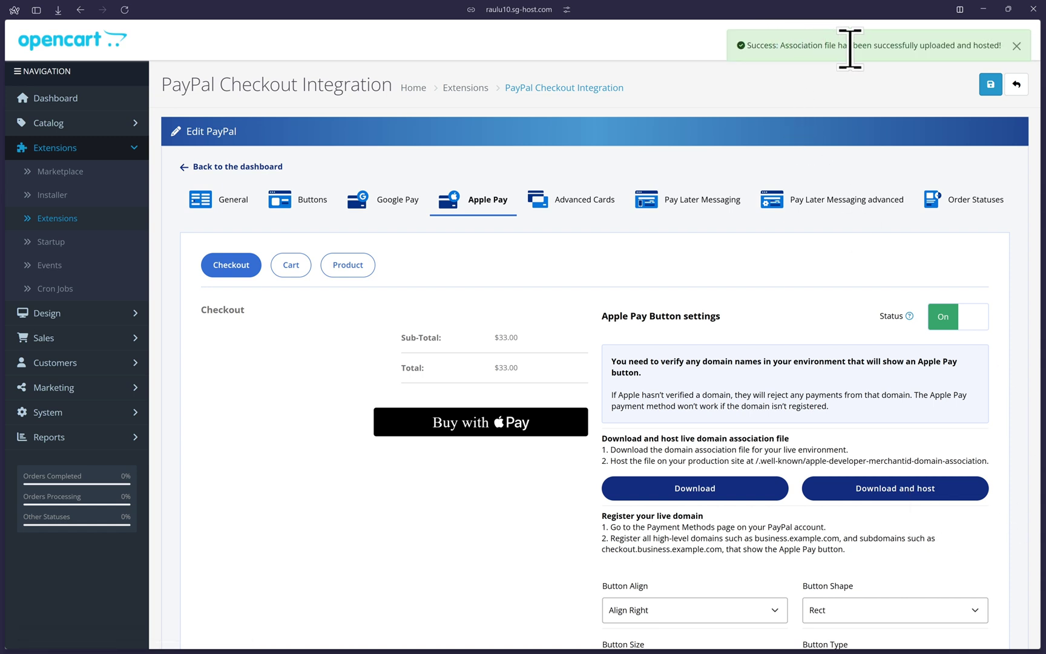
drag(876, 45, 988, 46)
click(929, 110)
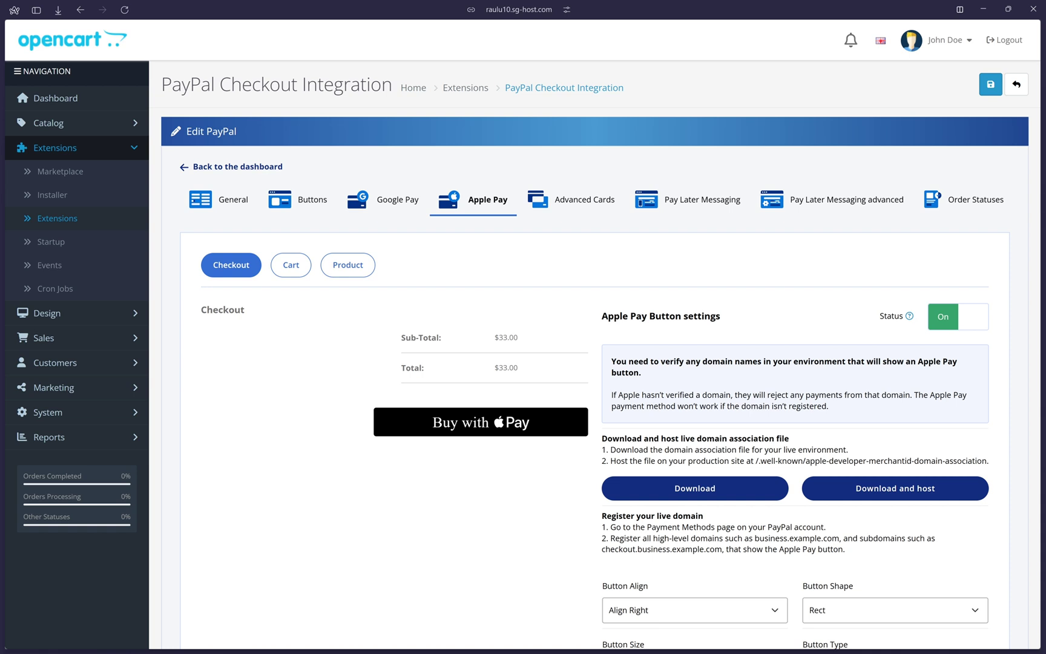
- In PayPal Sandbox, go to Account Settings > Payment methods and open Apple Pay management showing woodemosite.com
key(ctrl+Tab)
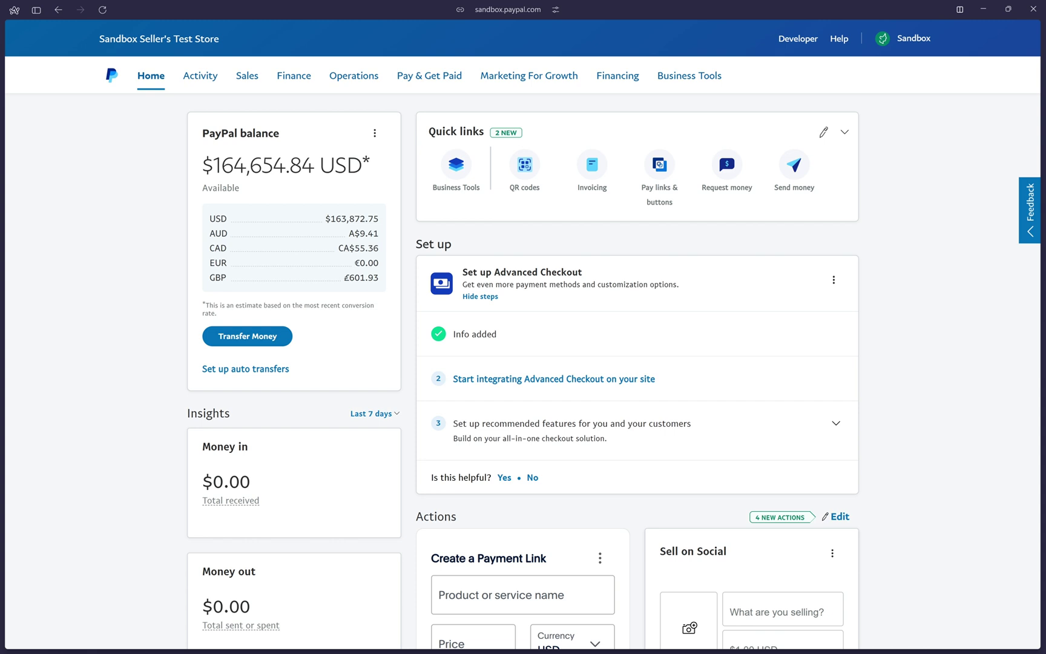
click(909, 40)
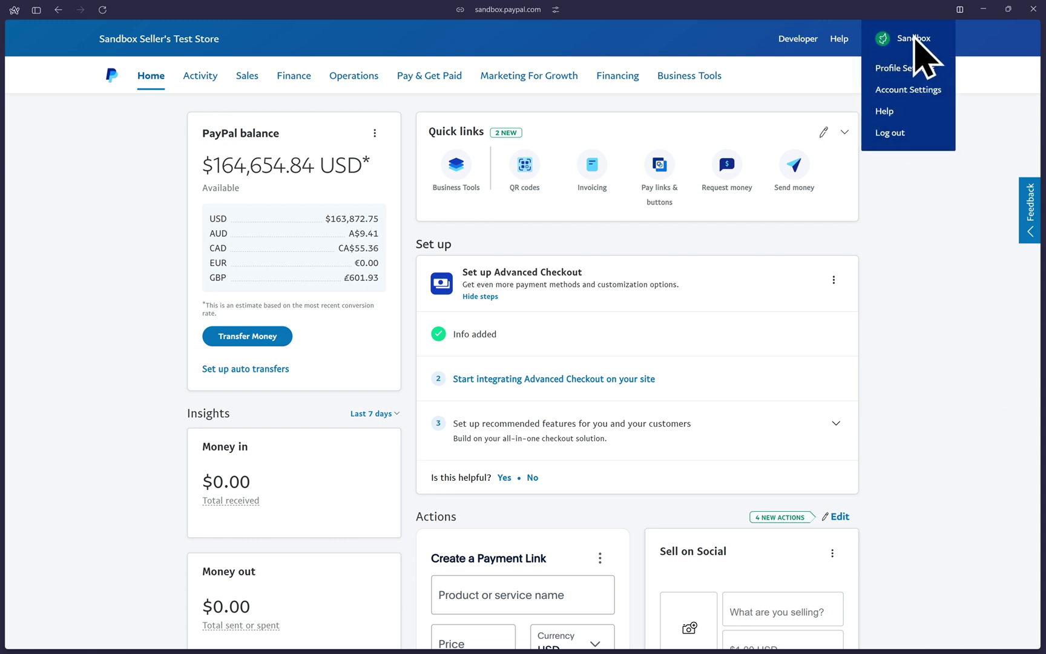
click(902, 90)
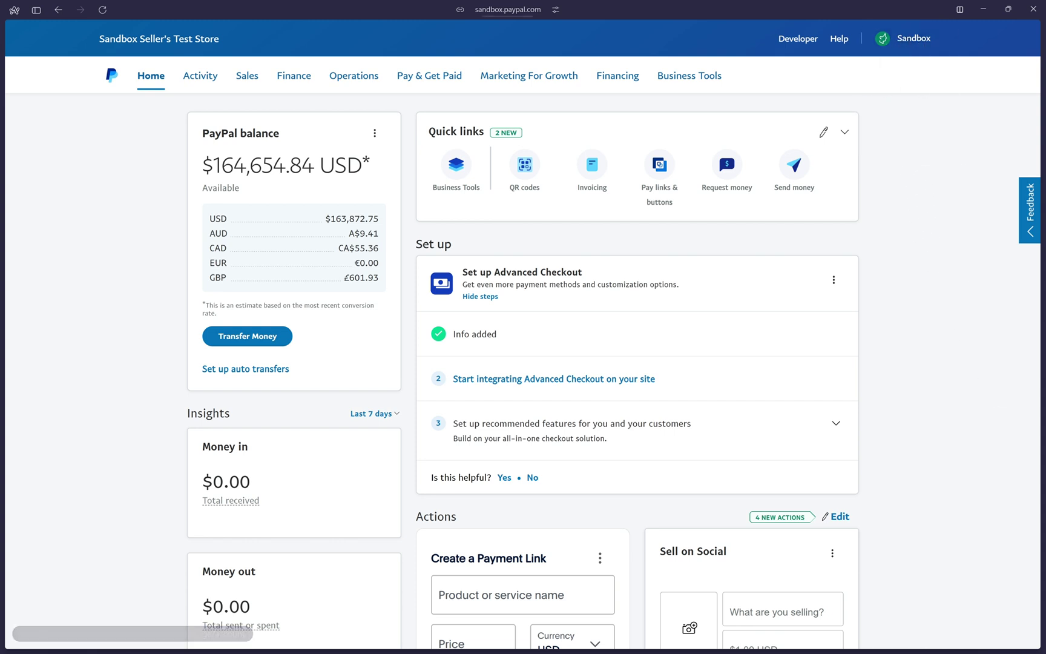
scroll(221, 408, down, 3)
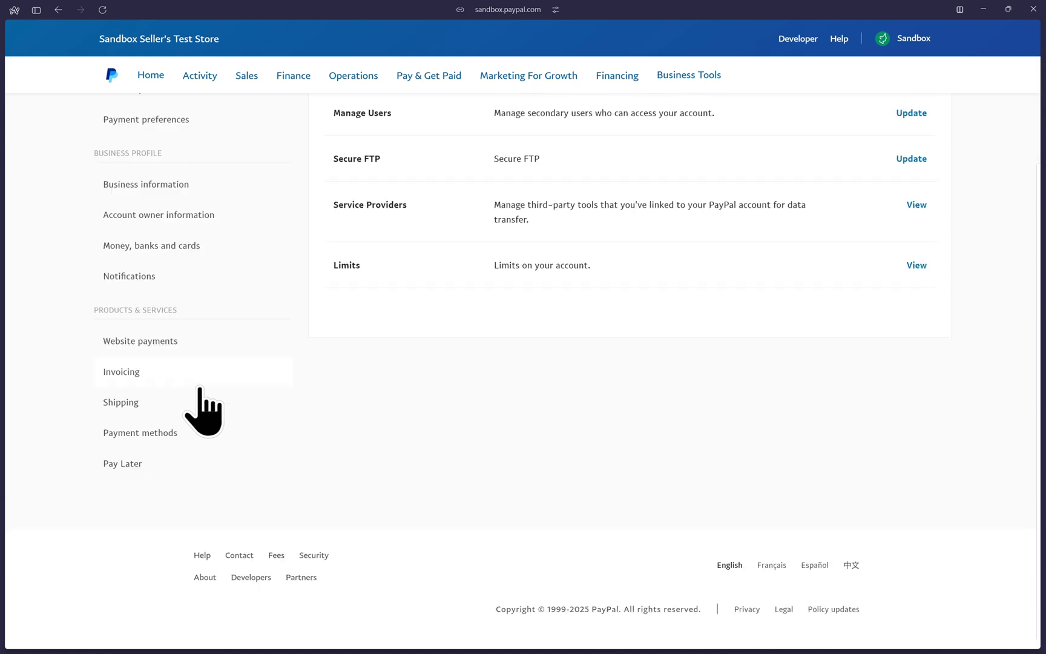
click(134, 424)
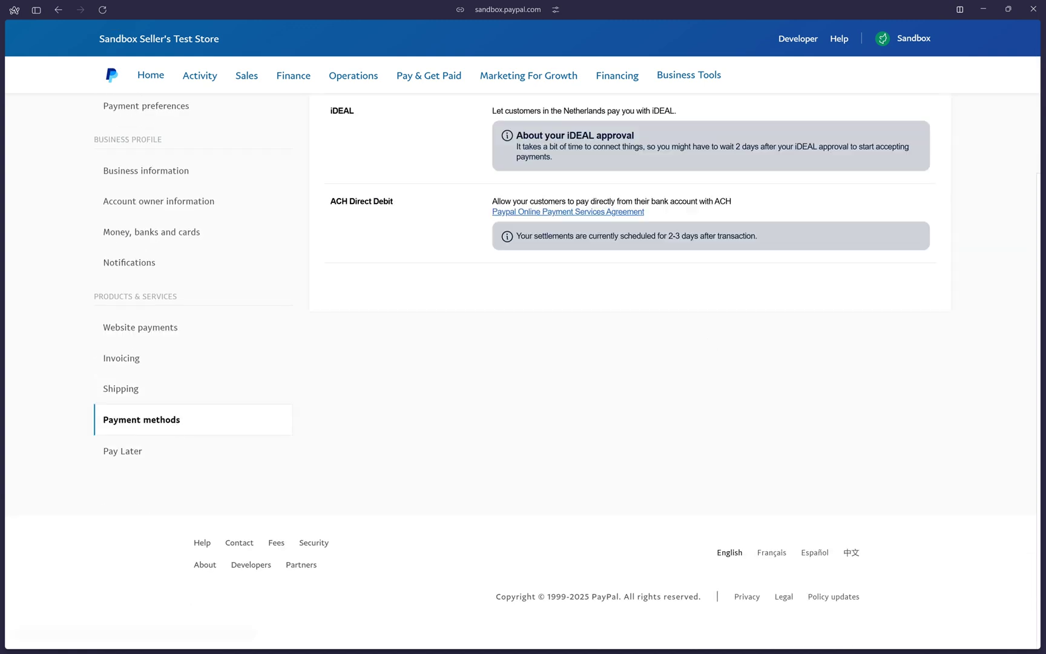
scroll(993, 310, up, 3)
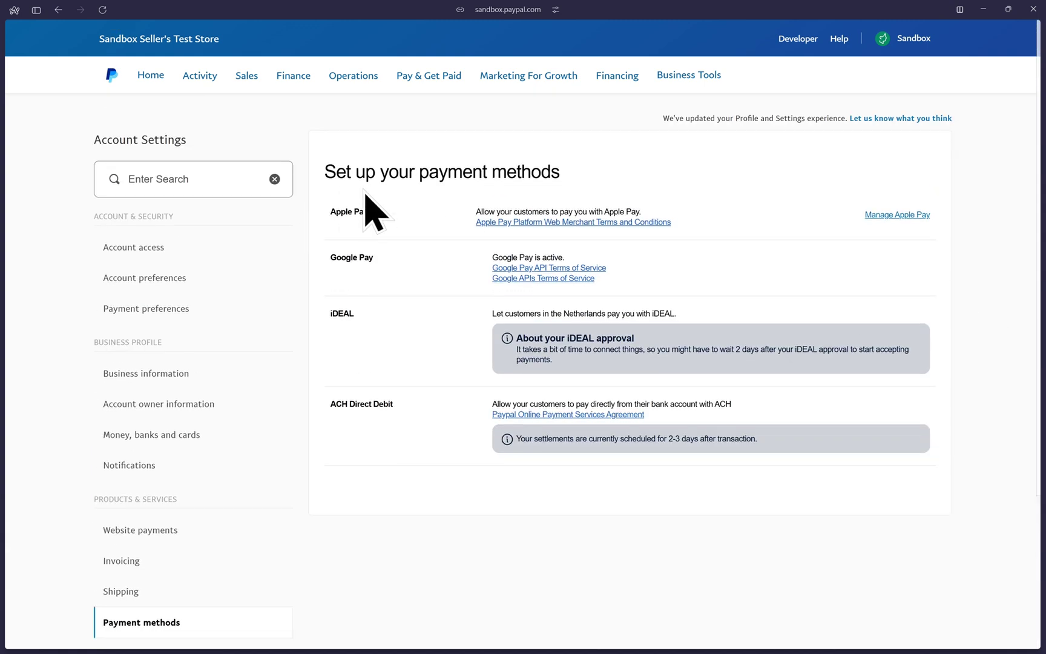
click(897, 216)
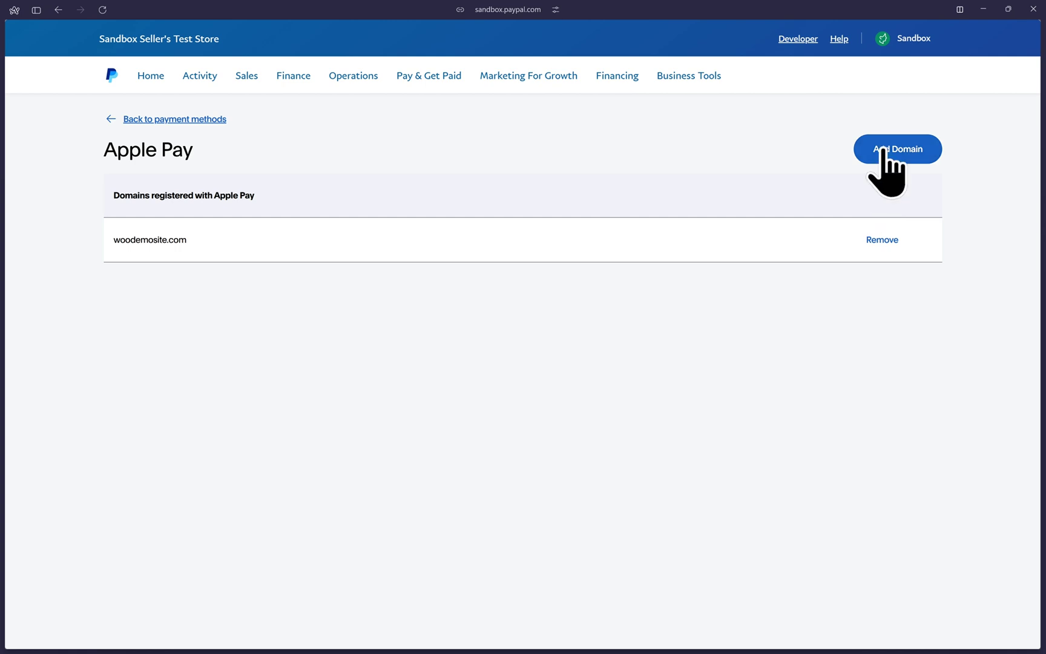
- Add the pasted store domain as a new Apple Pay domain, register it, then return to OpenCart
click(882, 151)
key(Tab)
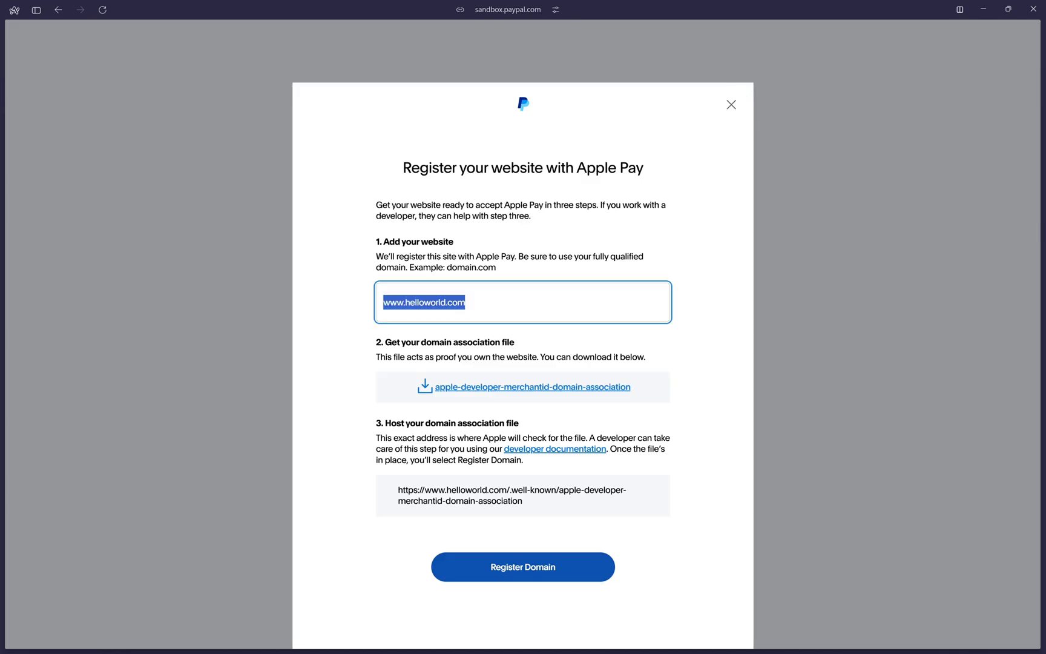
text(raulu10.sg-host.com)
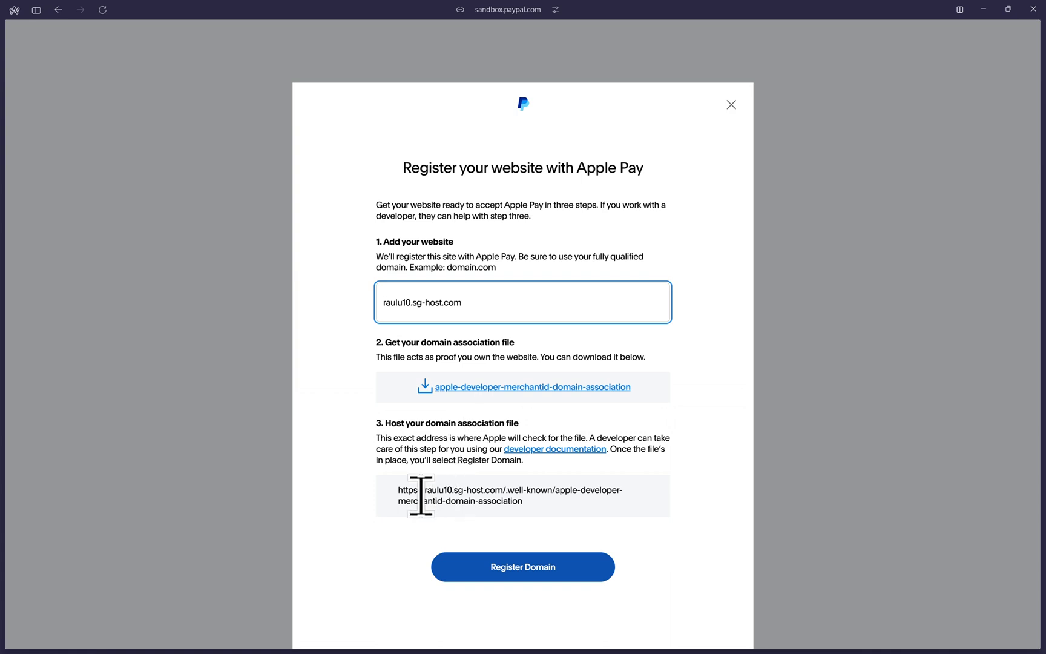
drag(420, 495, 607, 526)
click(539, 521)
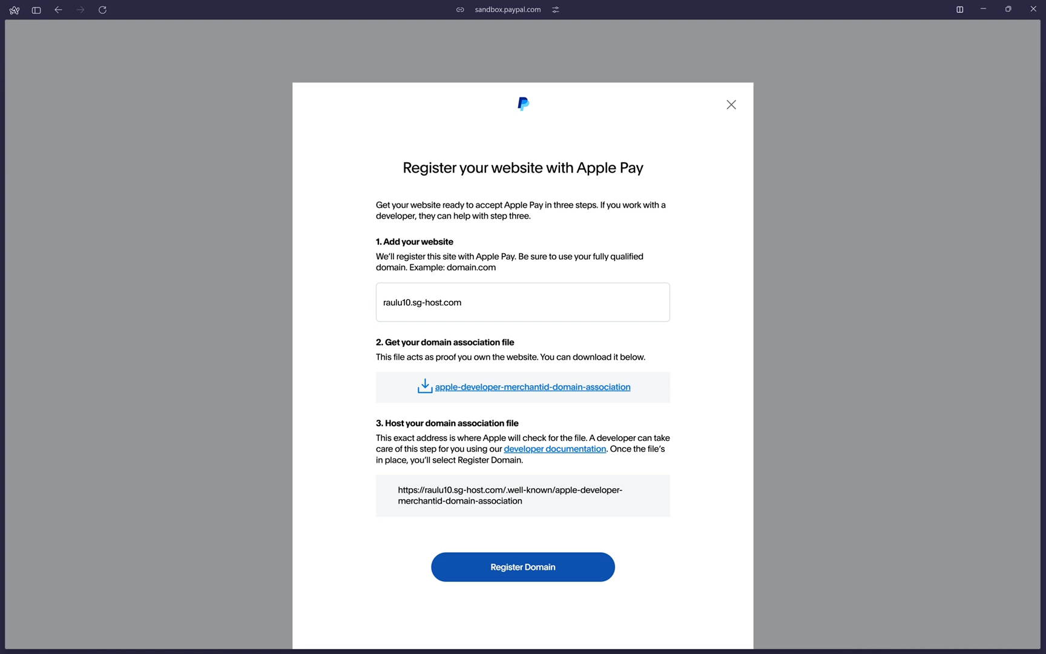
click(481, 566)
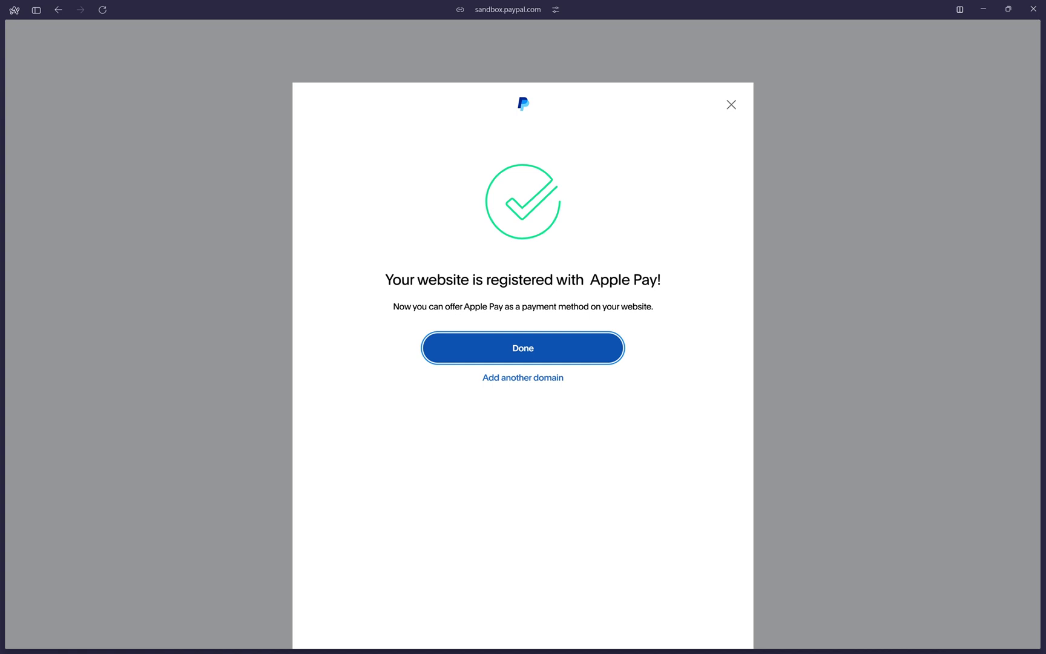
key(Return)
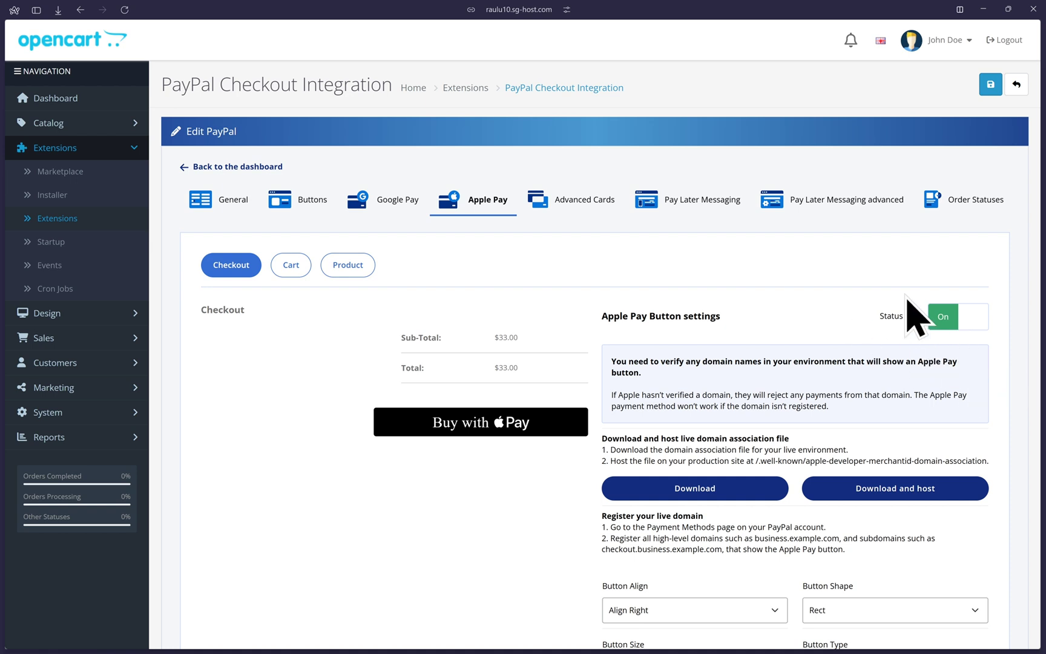
- Save Apple Pay settings, then review Advanced Cards: status On, Align Right, Responsive, SCA When Required
click(983, 93)
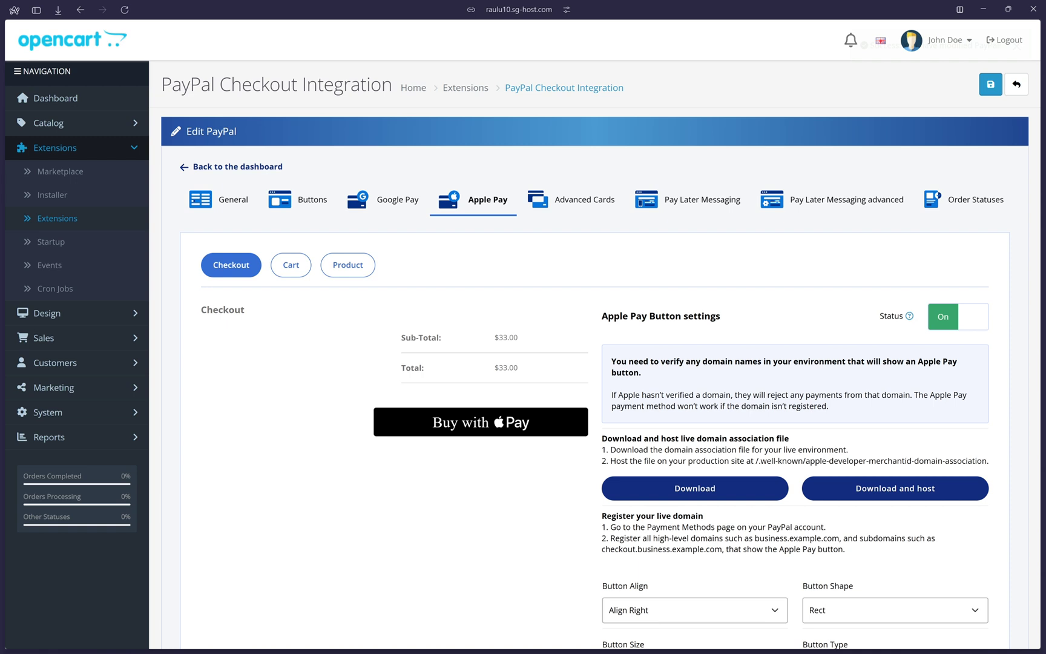
click(574, 207)
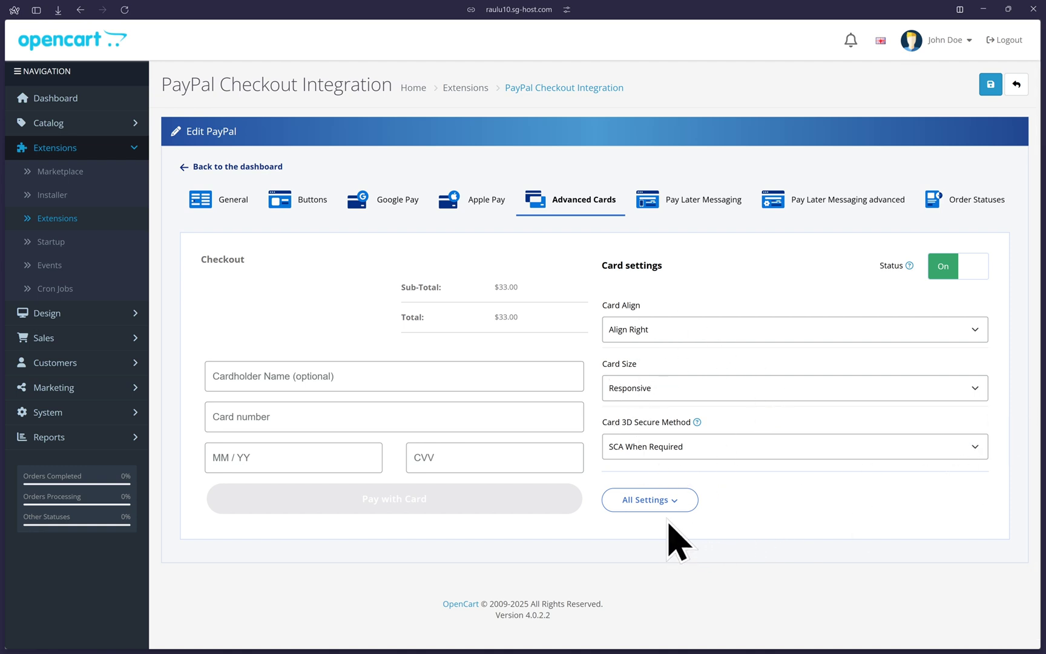
click(655, 502)
scroll(746, 458, down, 2)
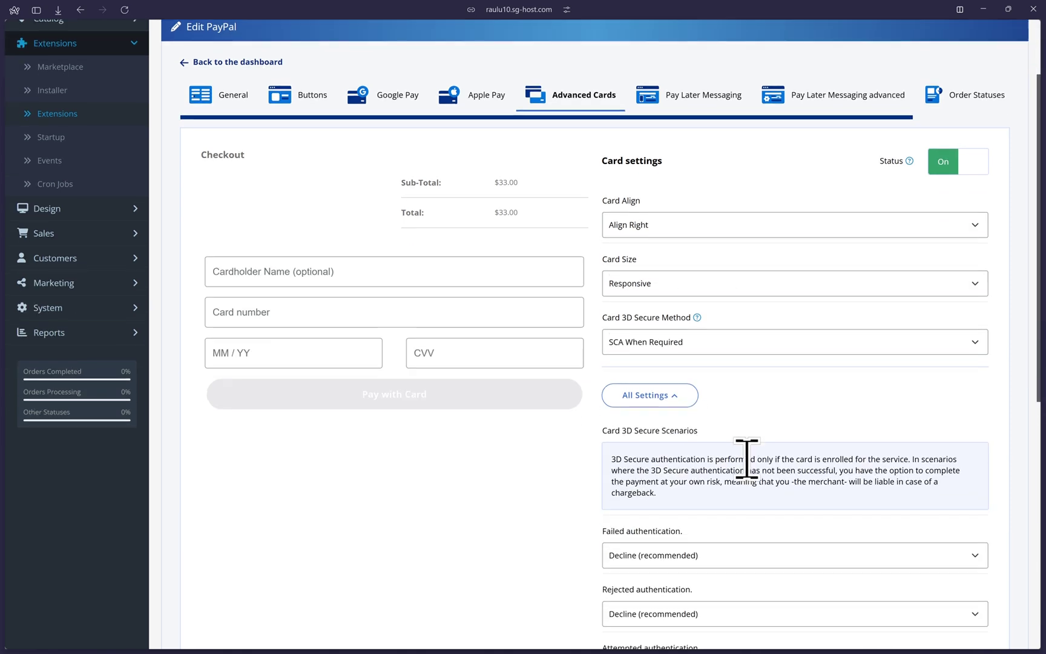
scroll(746, 458, down, 2)
scroll(744, 417, up, 4)
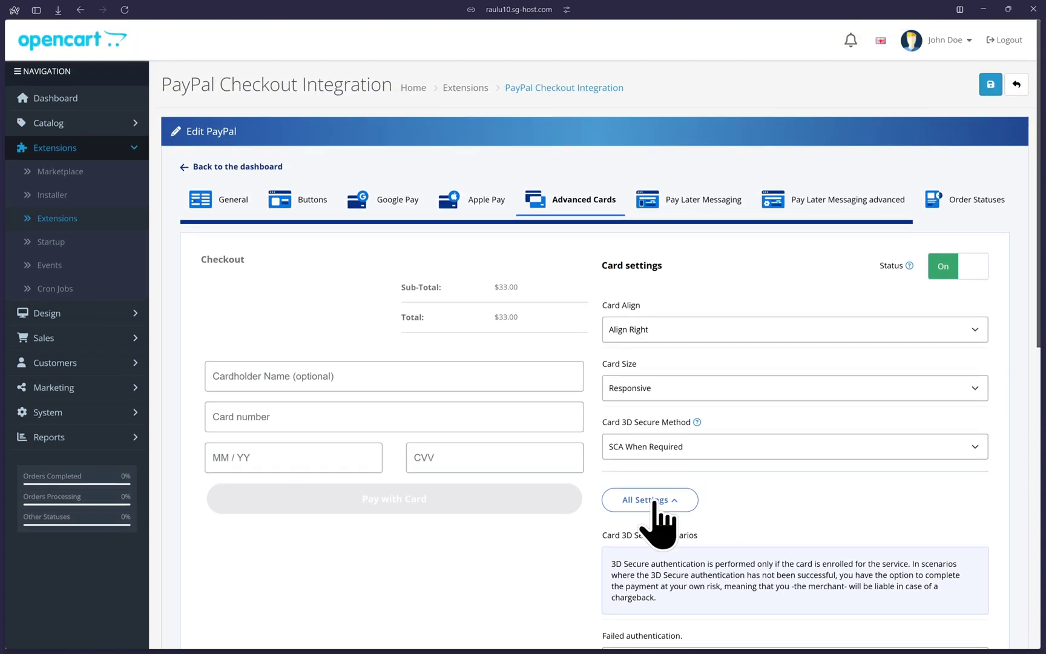
click(652, 506)
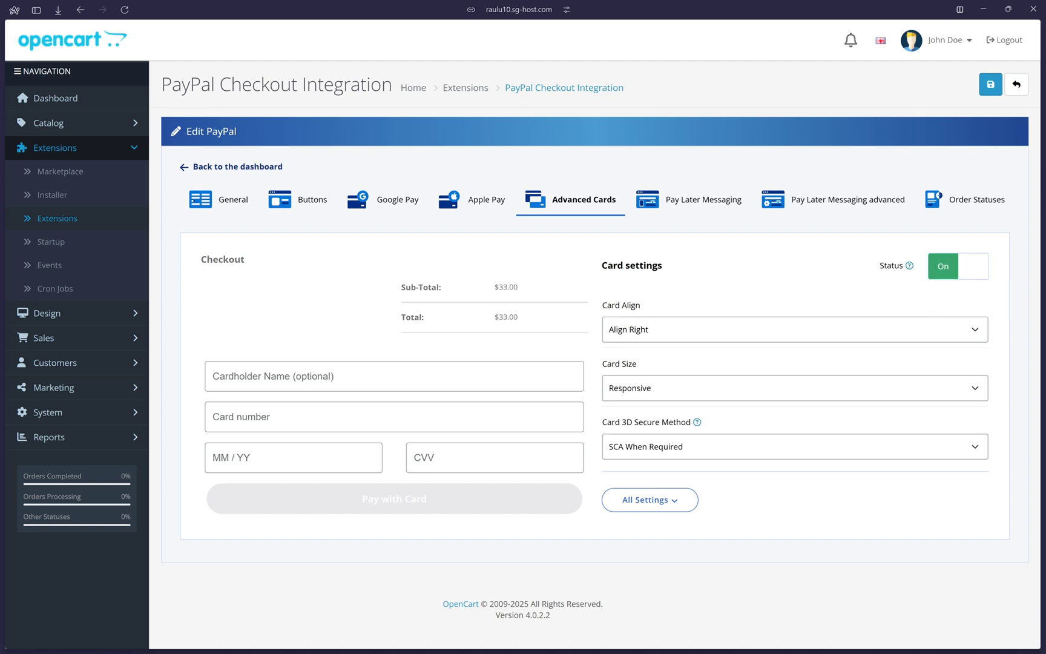
- Preview Pay Later Messaging in dark then light mode, and on desktop then mobile
click(702, 199)
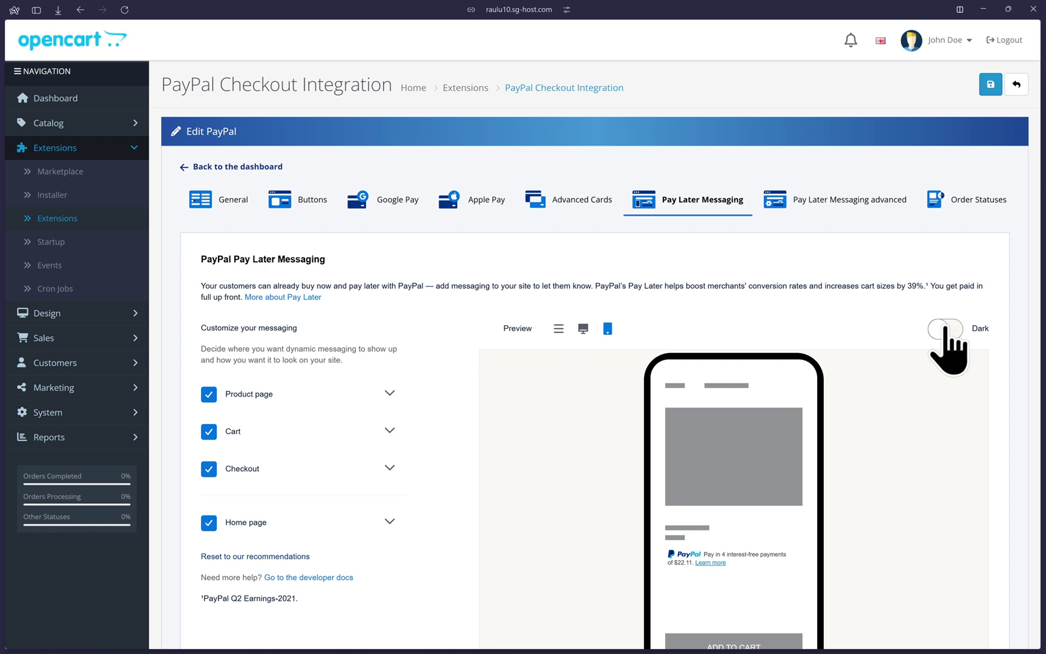
click(944, 330)
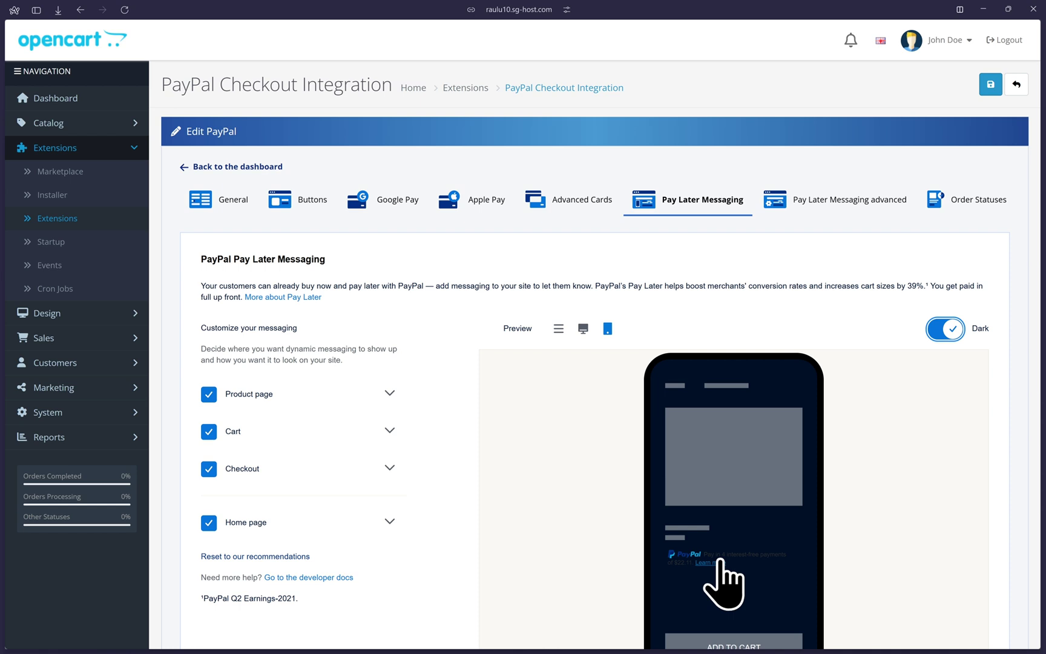
click(939, 330)
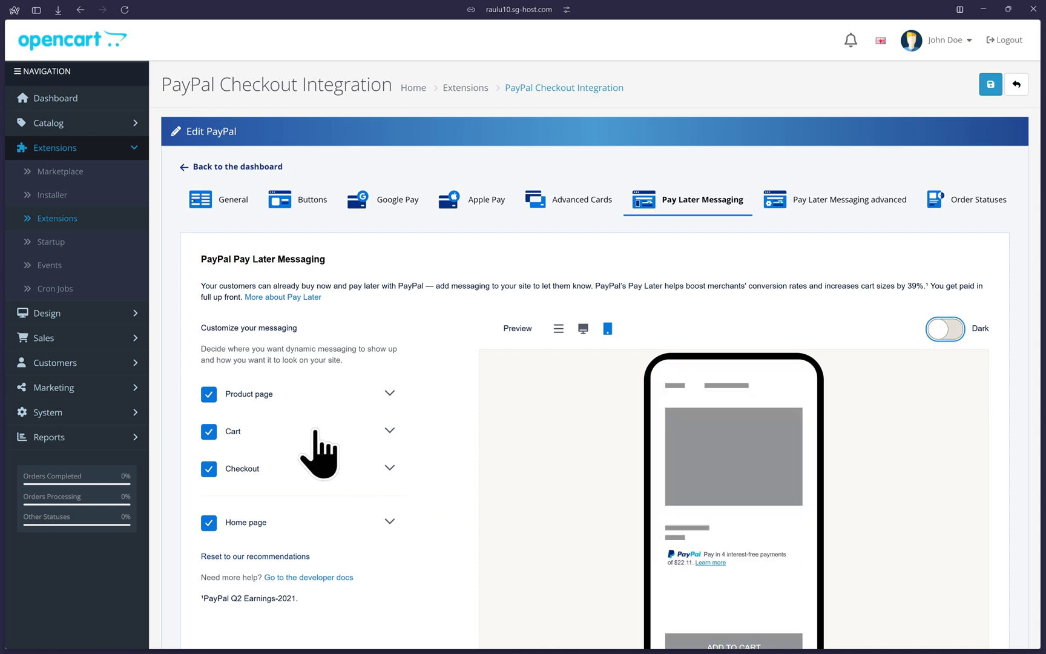
click(584, 328)
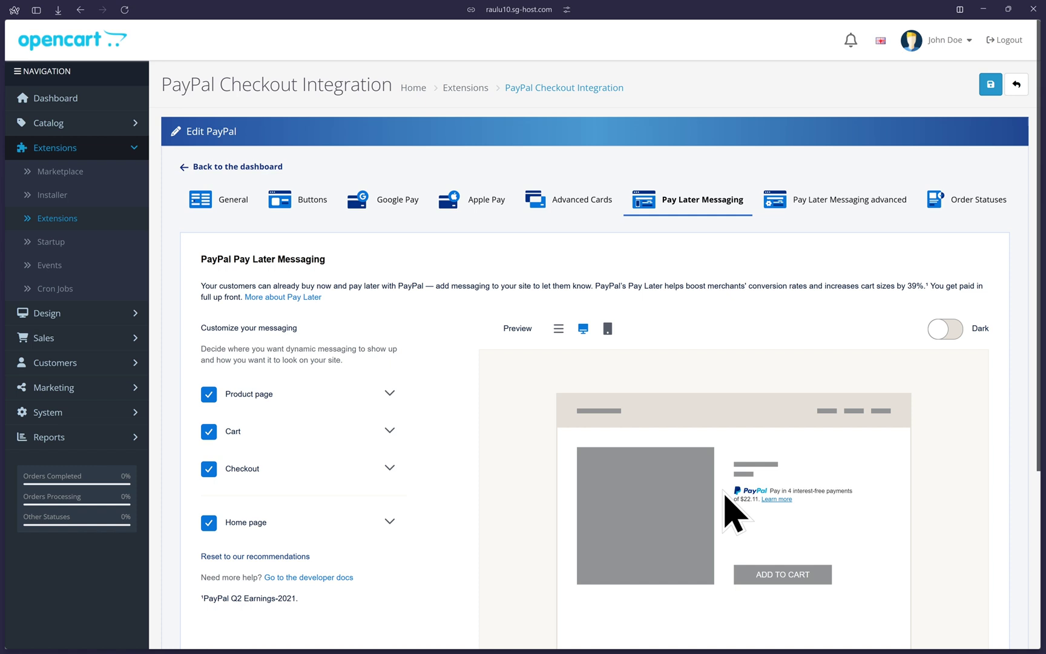
click(608, 328)
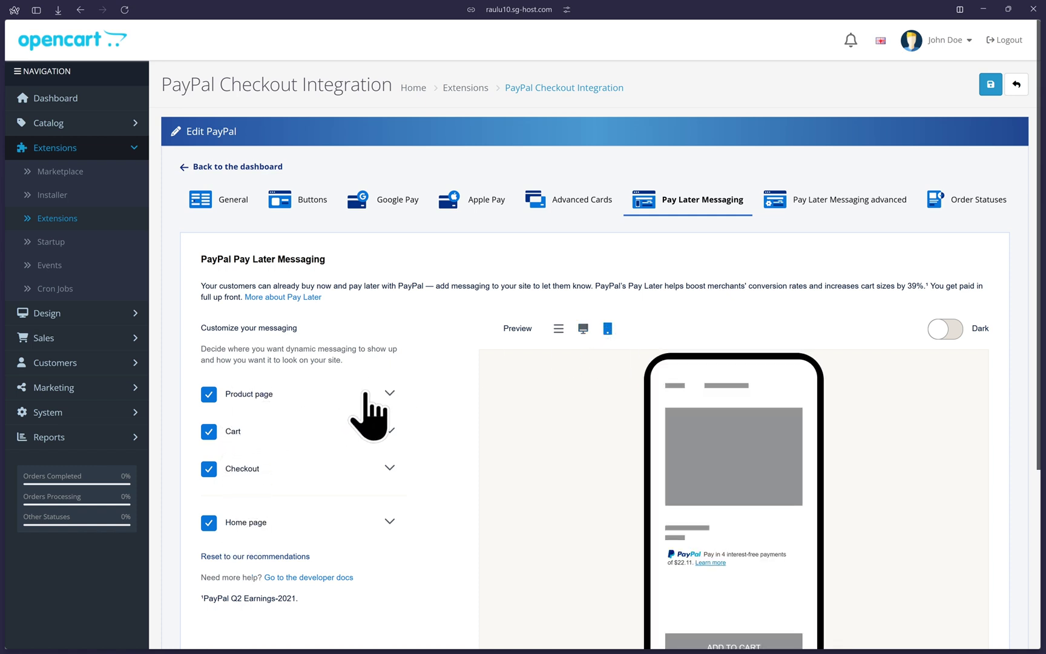
click(392, 394)
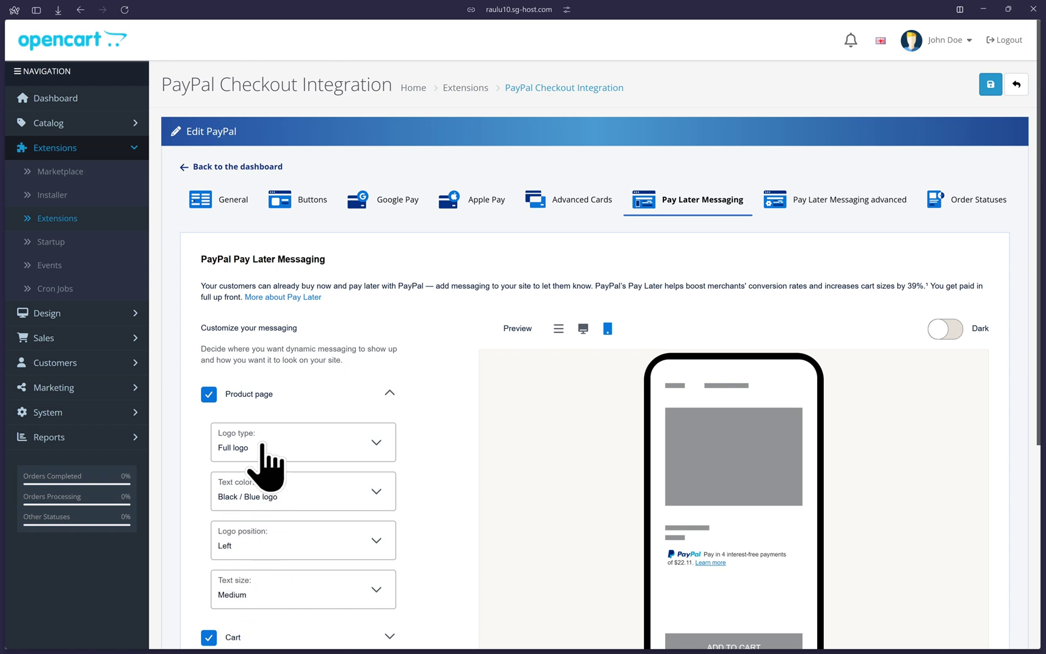
click(262, 447)
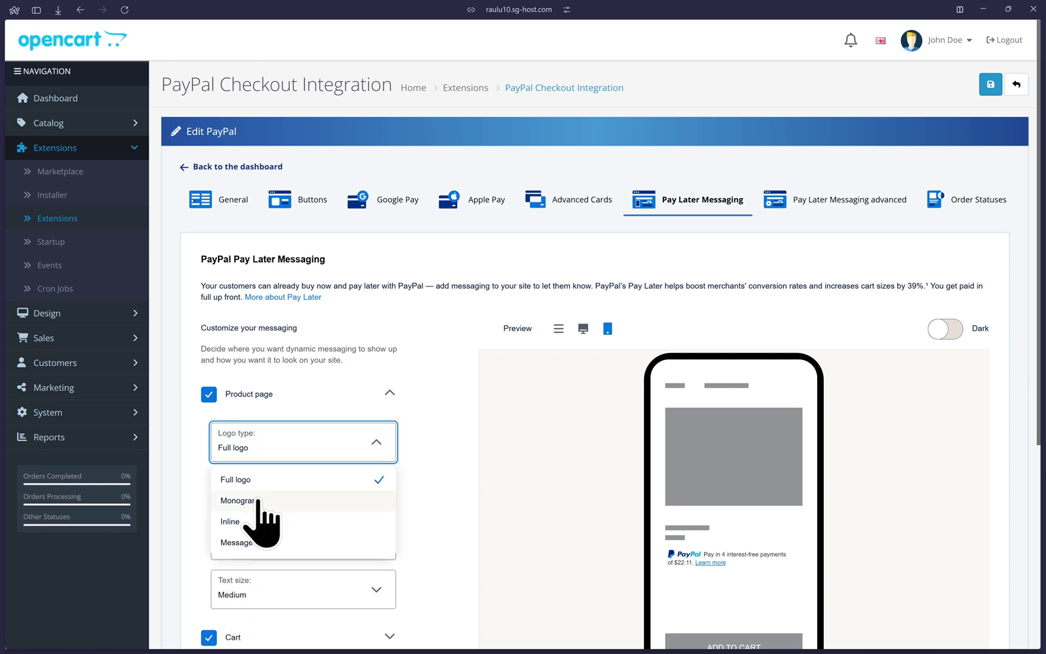
click(257, 500)
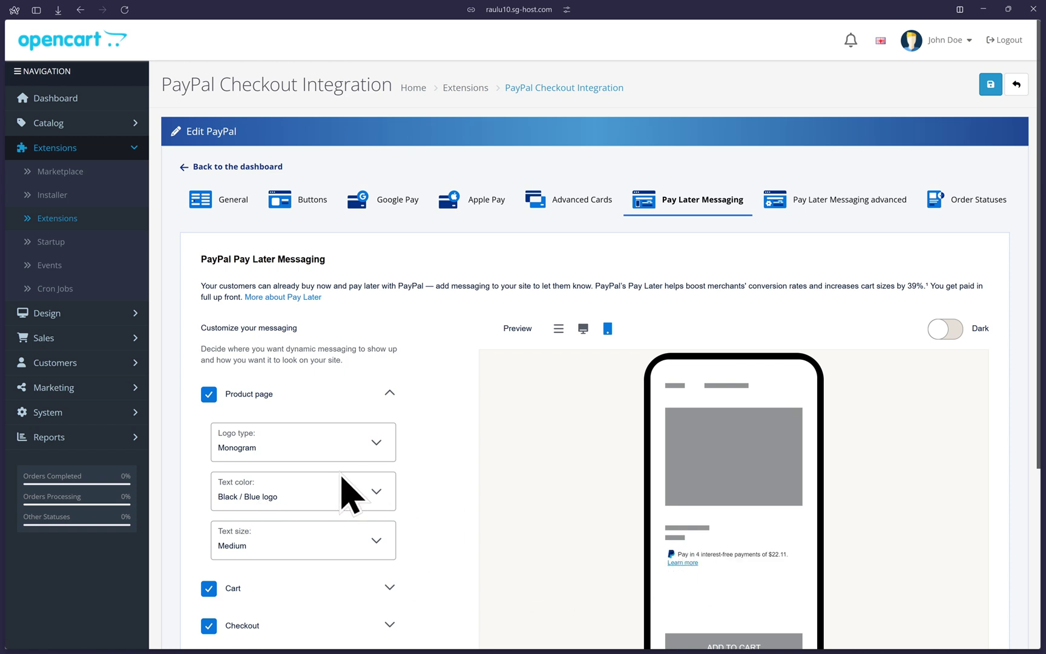
click(282, 459)
click(251, 480)
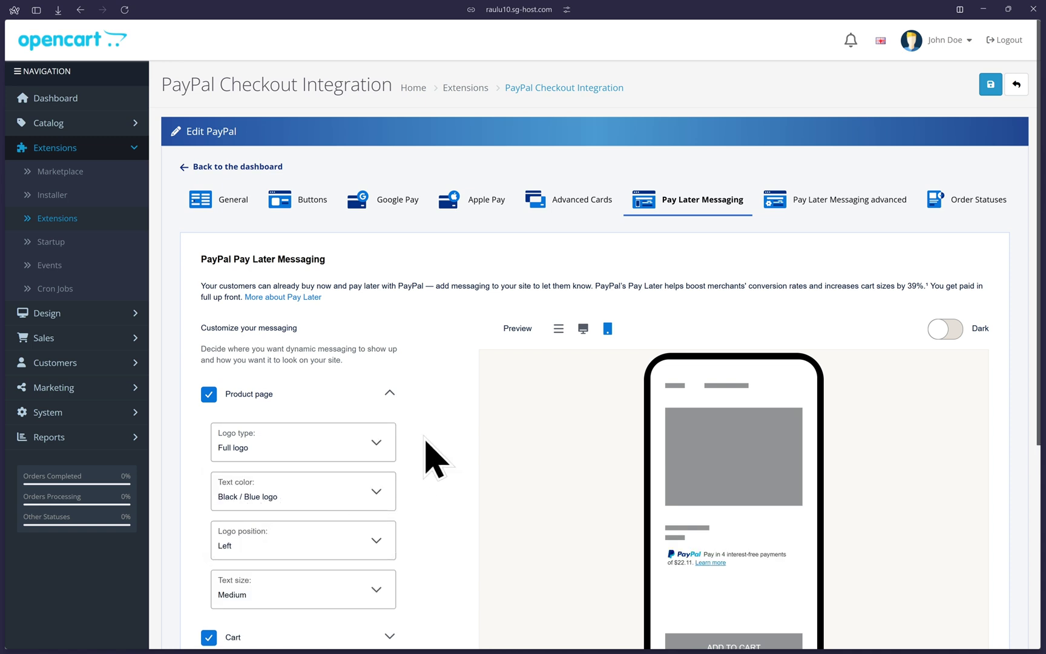
click(389, 394)
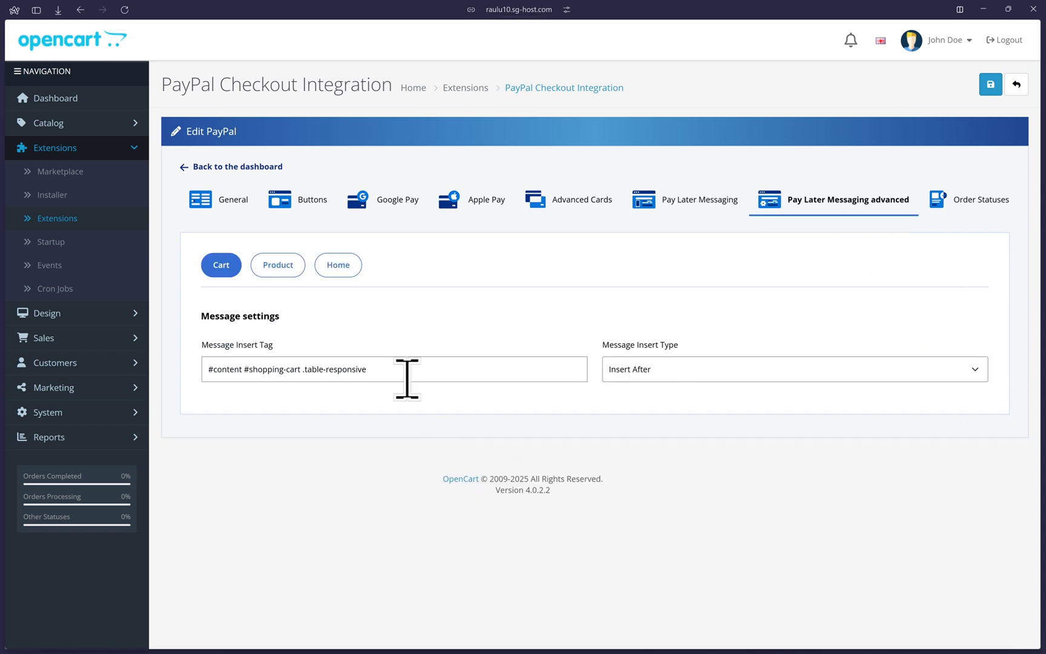
- Keep Cart insert type Insert After, then view Product and Home placements (#common-home, Insert Into Begin)
drag(417, 363, 169, 391)
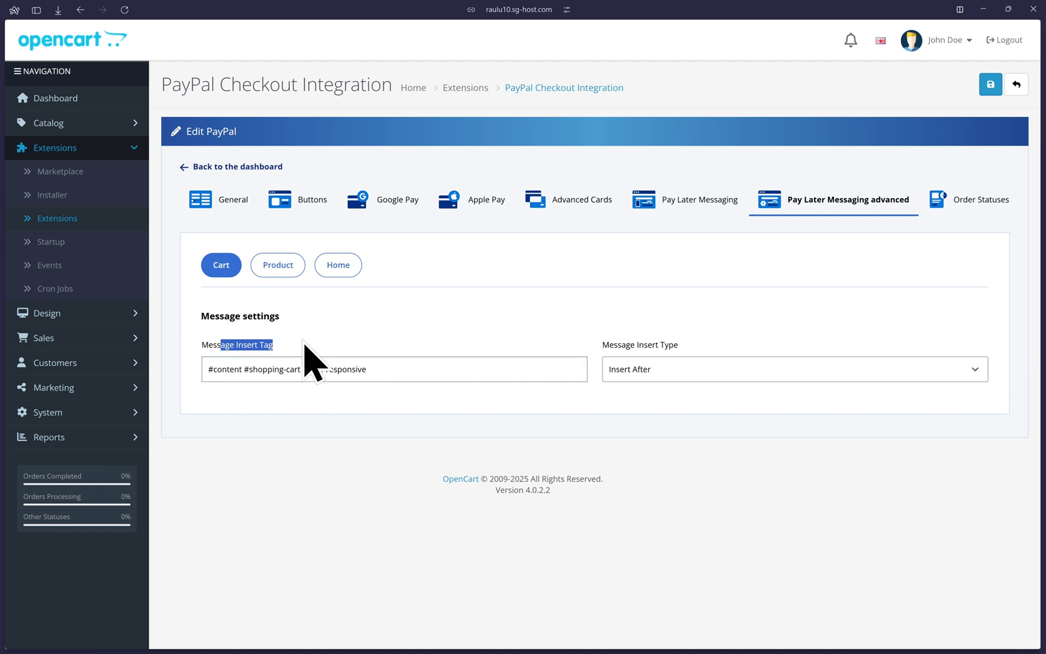
click(717, 365)
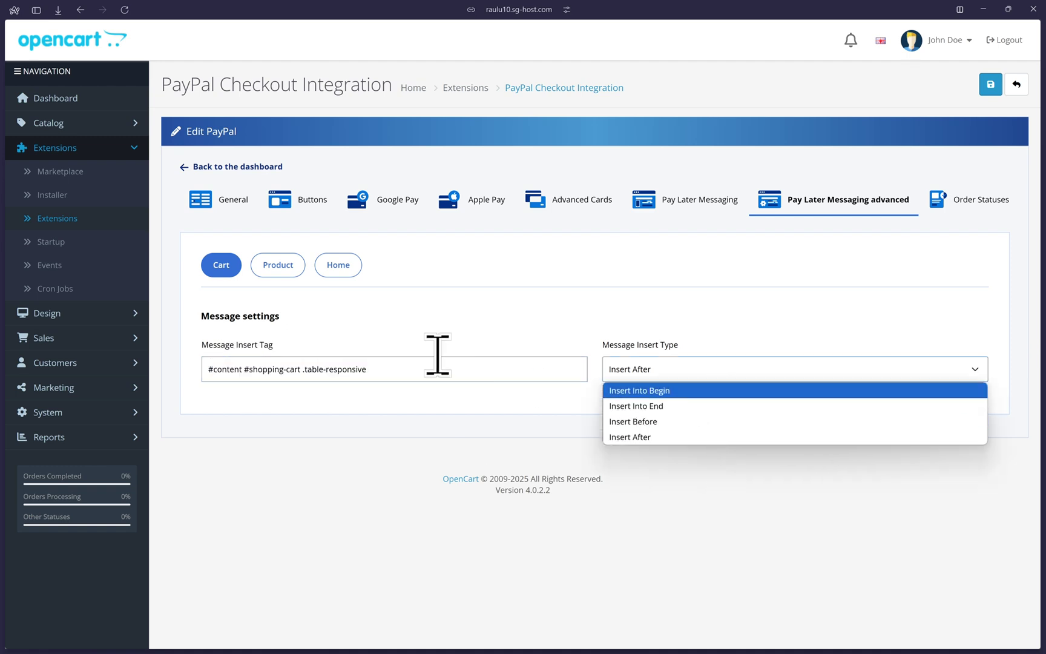
click(383, 339)
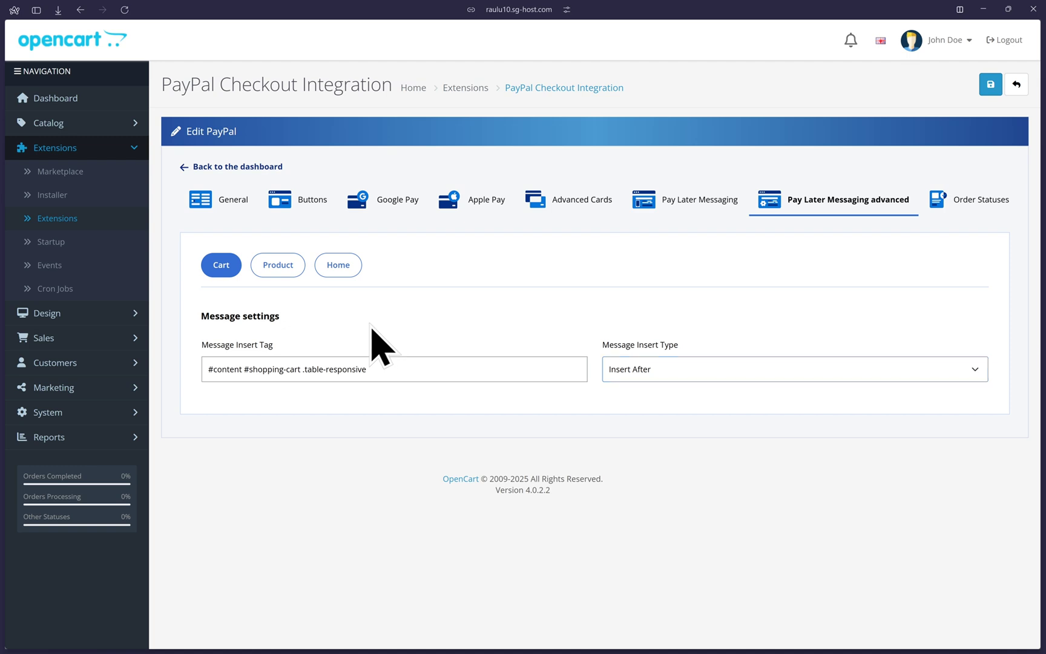
click(273, 268)
click(334, 266)
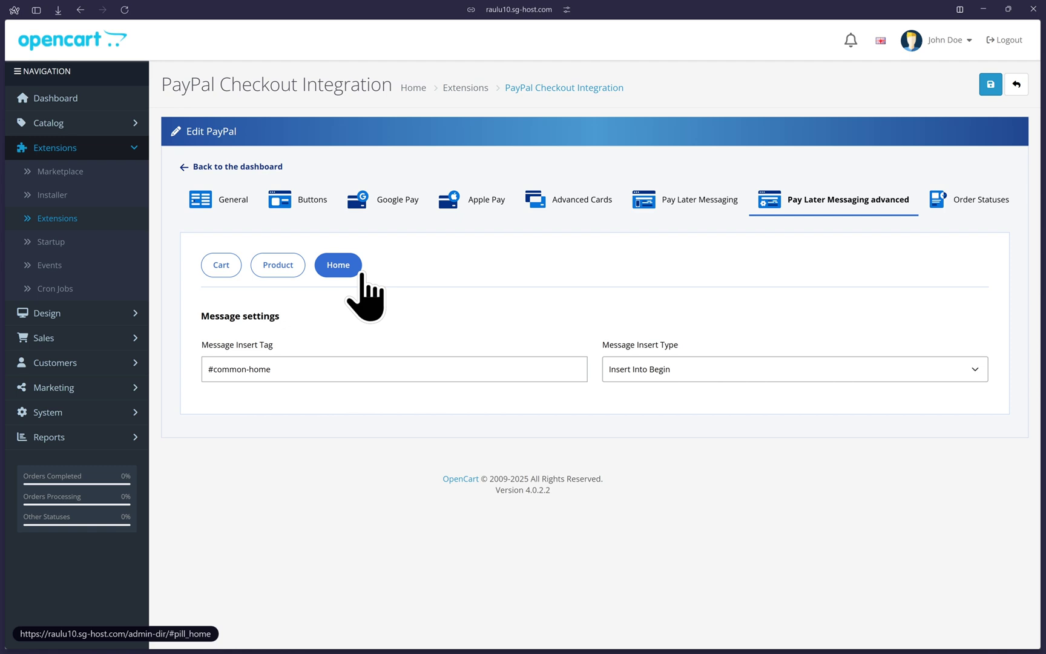
- Keep Complete as the Order Statuses completed status, then return to the PayPal dashboard
click(948, 204)
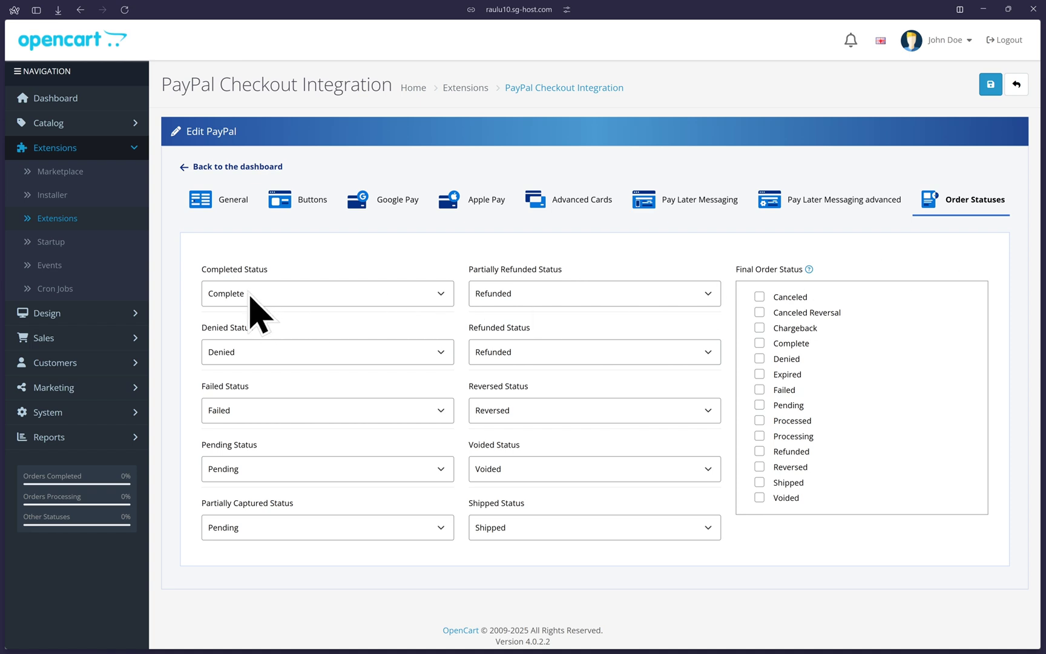
drag(206, 268, 265, 270)
click(270, 272)
click(272, 294)
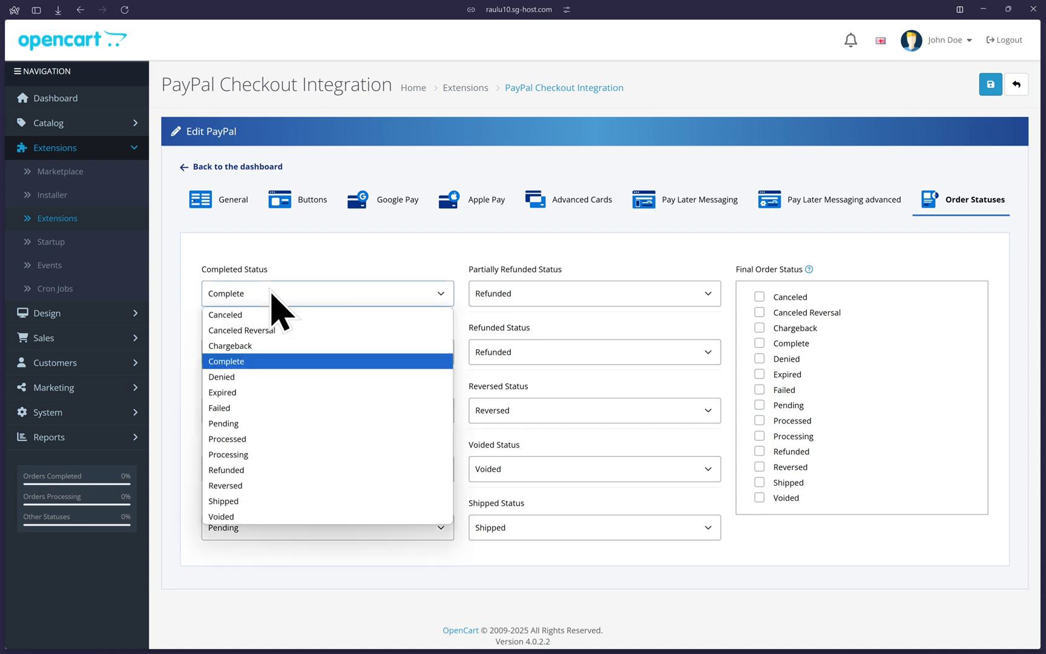
click(271, 294)
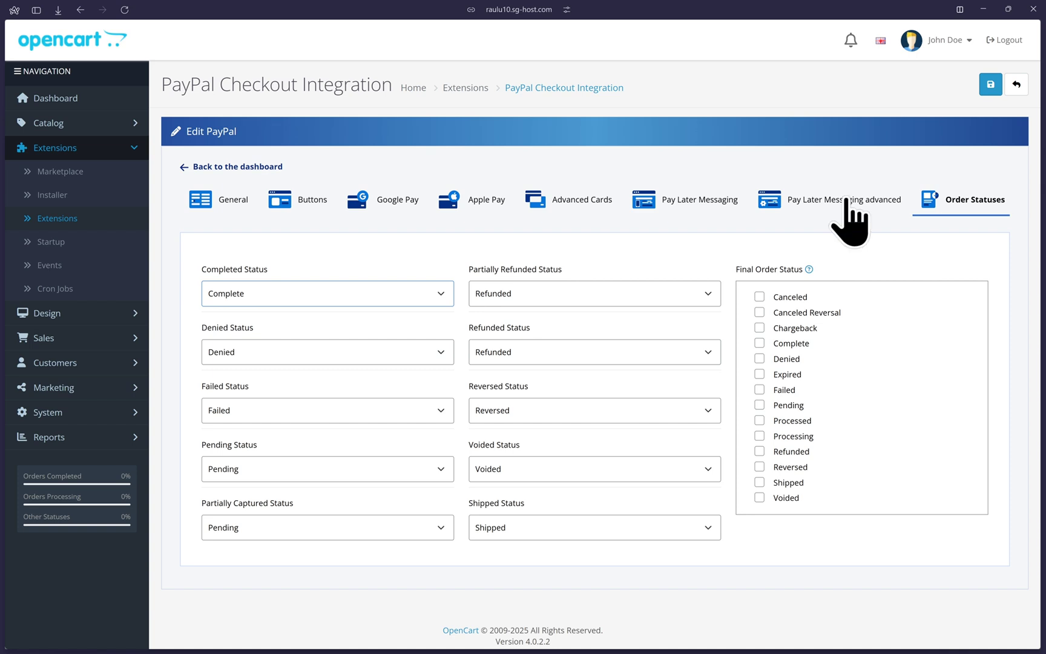
click(237, 167)
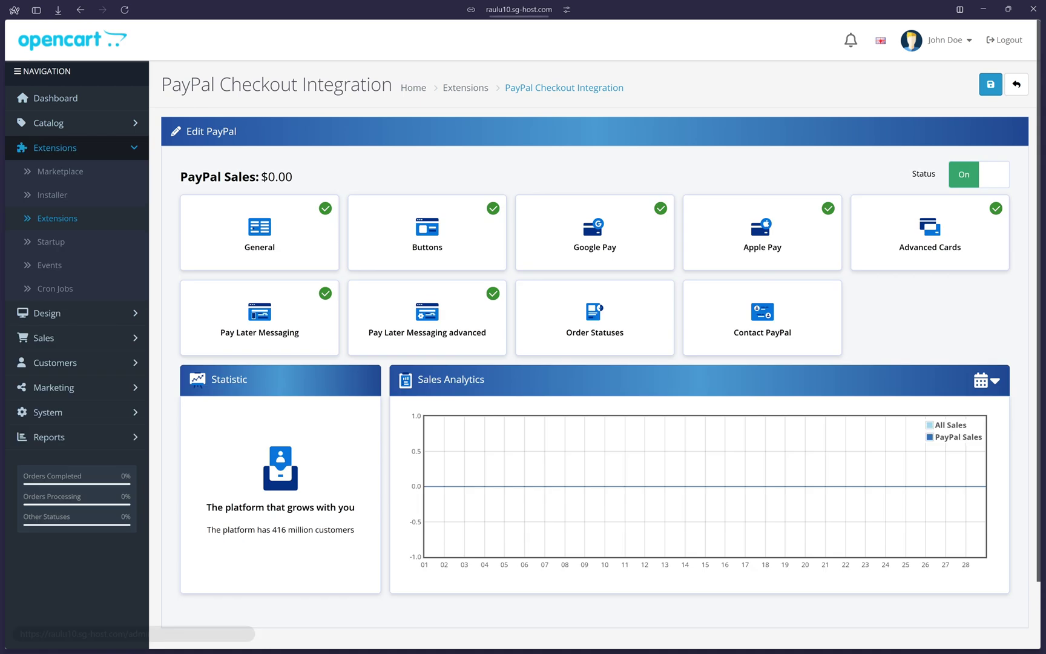